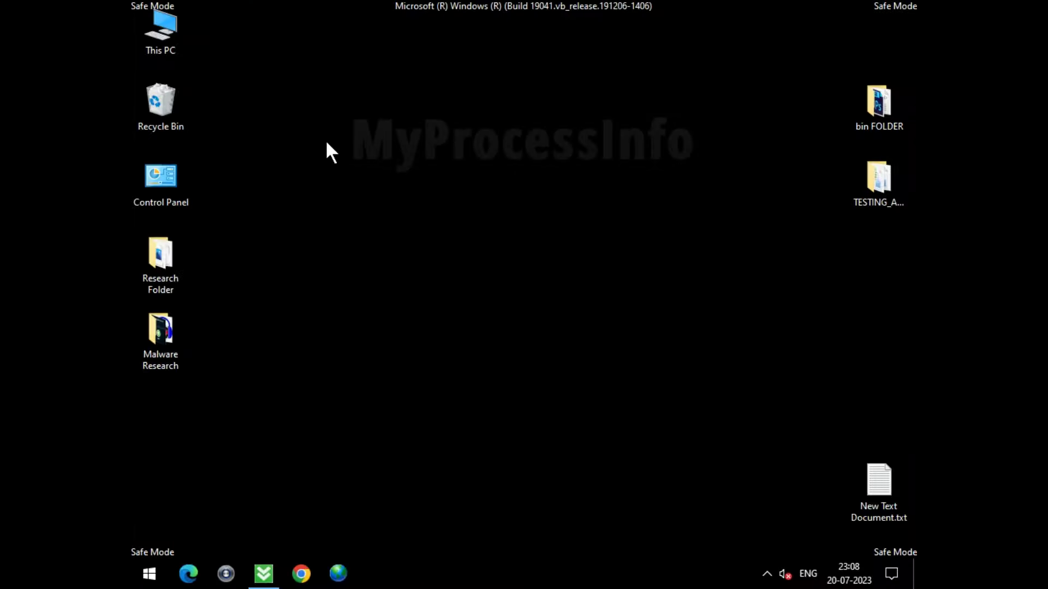
# Open the ProgramData folder on Local Disk (C:) in a maximized File Explorer window.
pyautogui.click(176, 21)
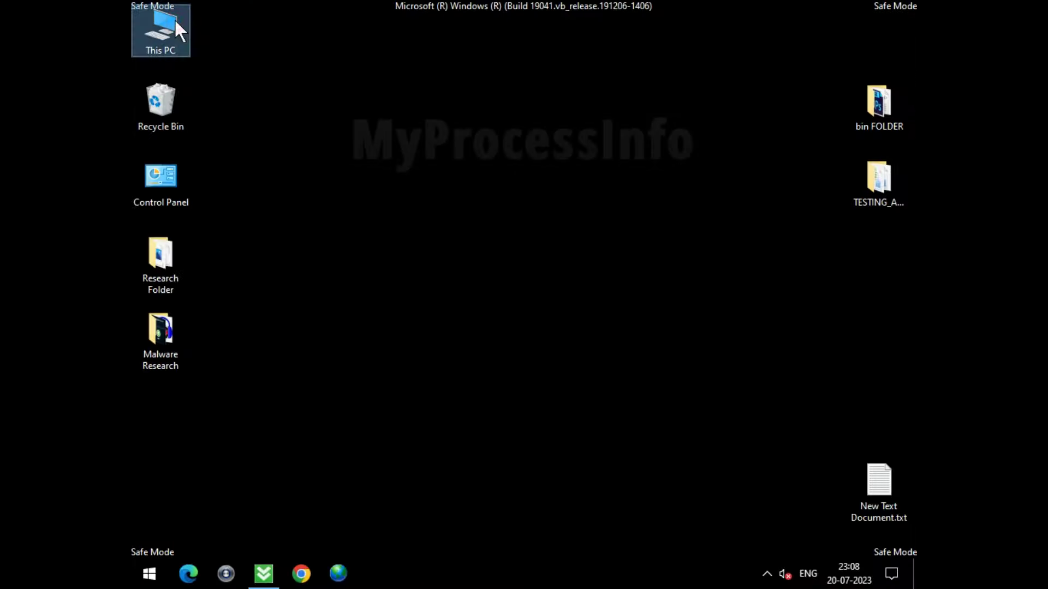
pyautogui.doubleClick(174, 19)
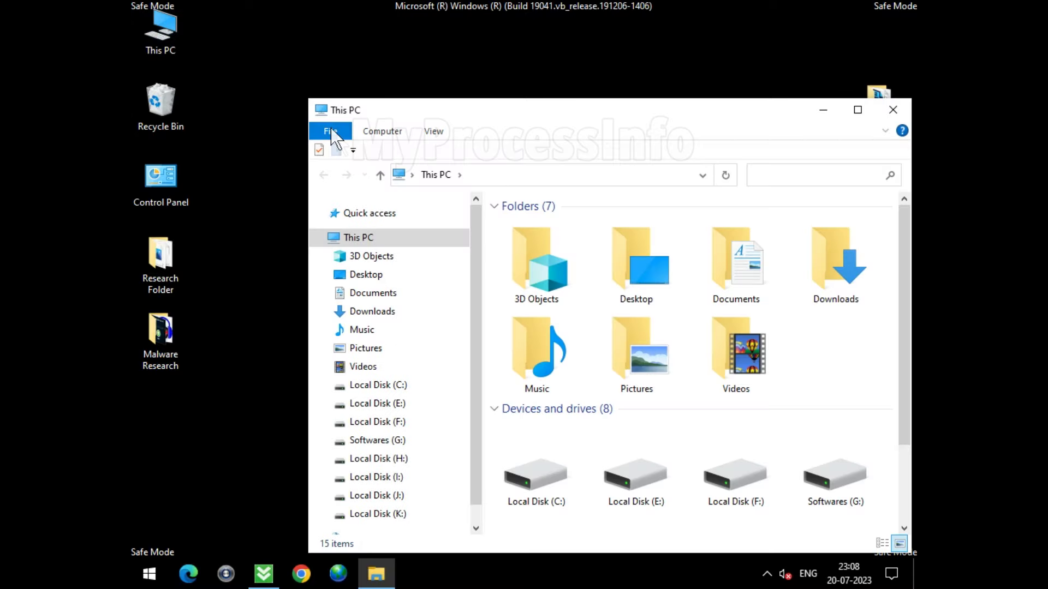
pyautogui.click(414, 386)
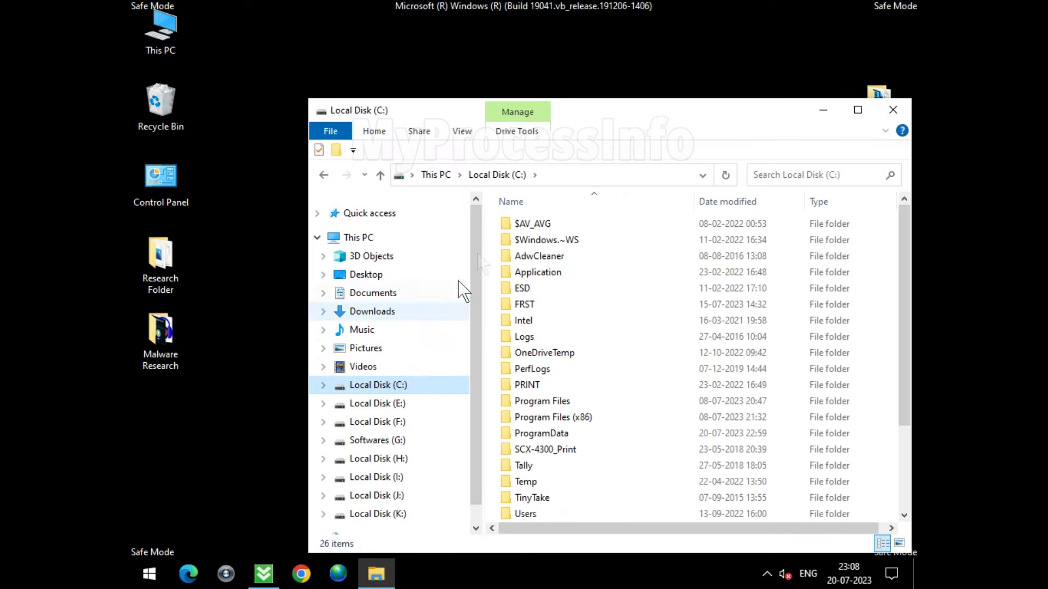
pyautogui.doubleClick(599, 115)
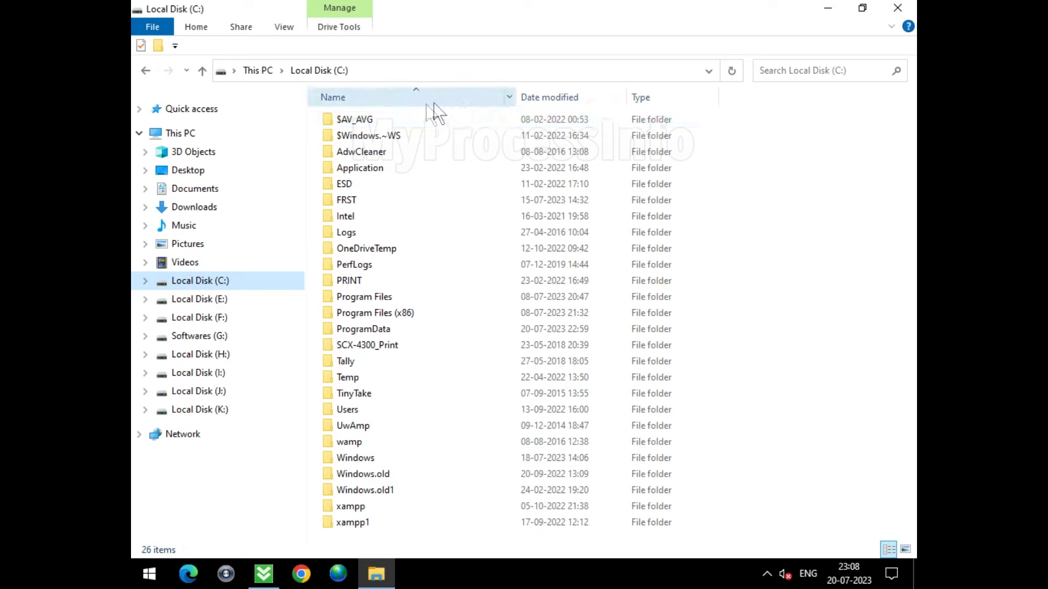
pyautogui.click(401, 332)
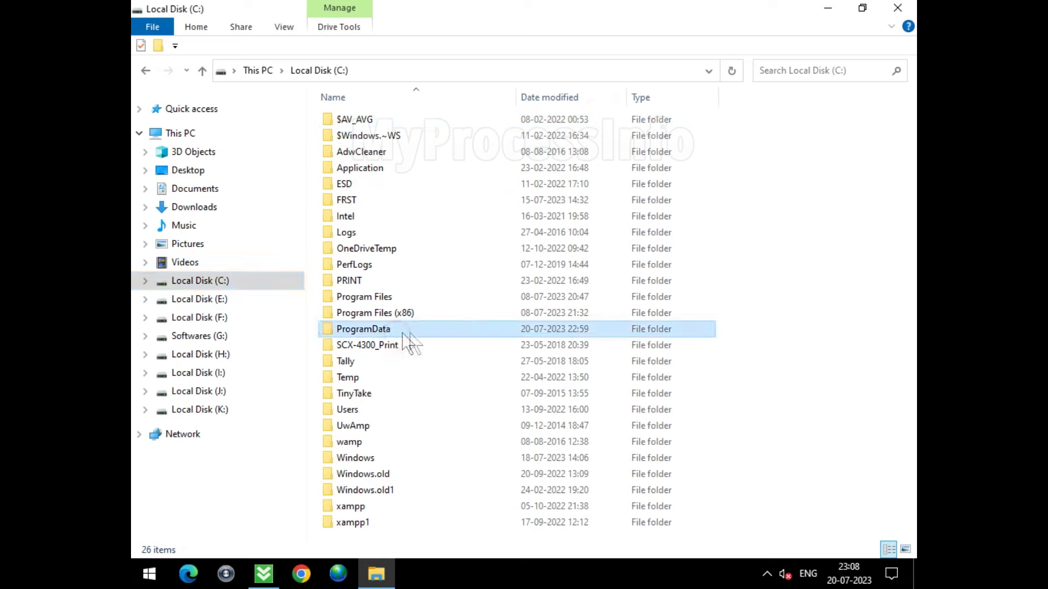
pyautogui.doubleClick(468, 328)
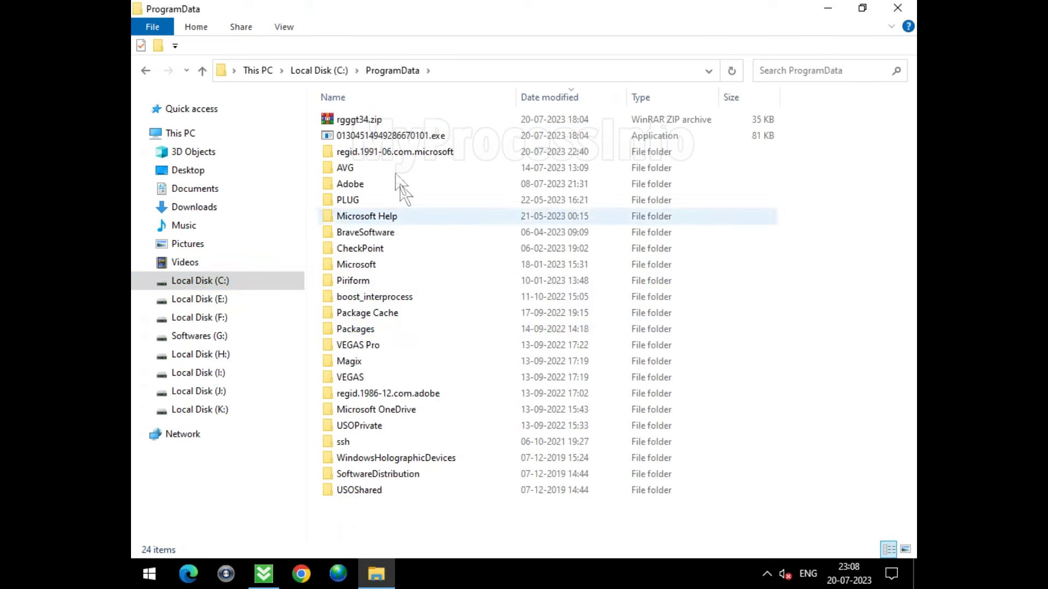
# Open the Windows Defender folder inside ProgramData's Microsoft folder.
pyautogui.click(385, 264)
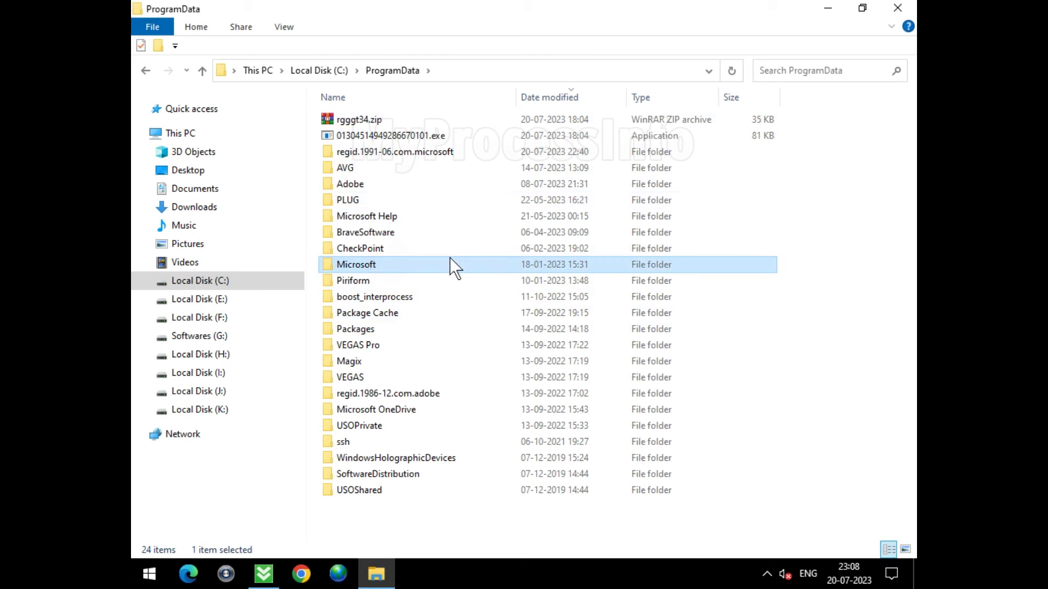
pyautogui.doubleClick(451, 264)
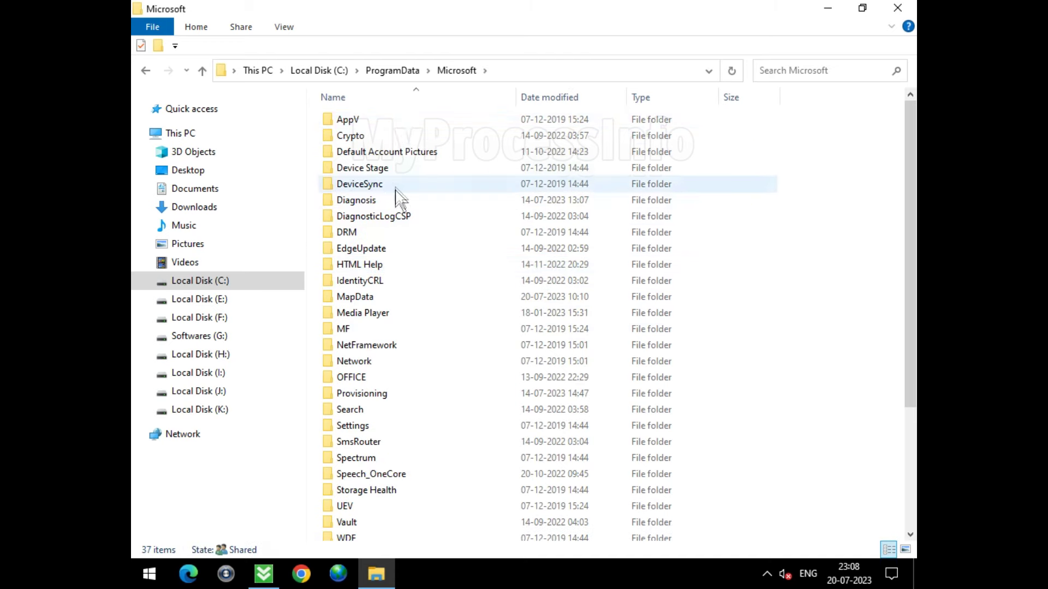
pyautogui.scroll(-3, 368, 479)
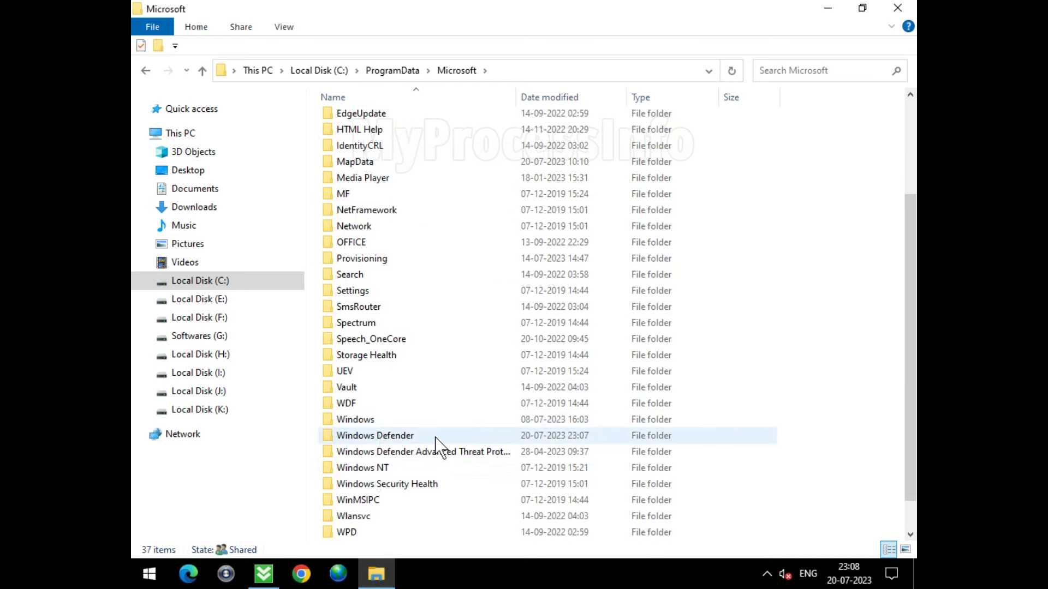
pyautogui.click(436, 438)
pyautogui.doubleClick(495, 438)
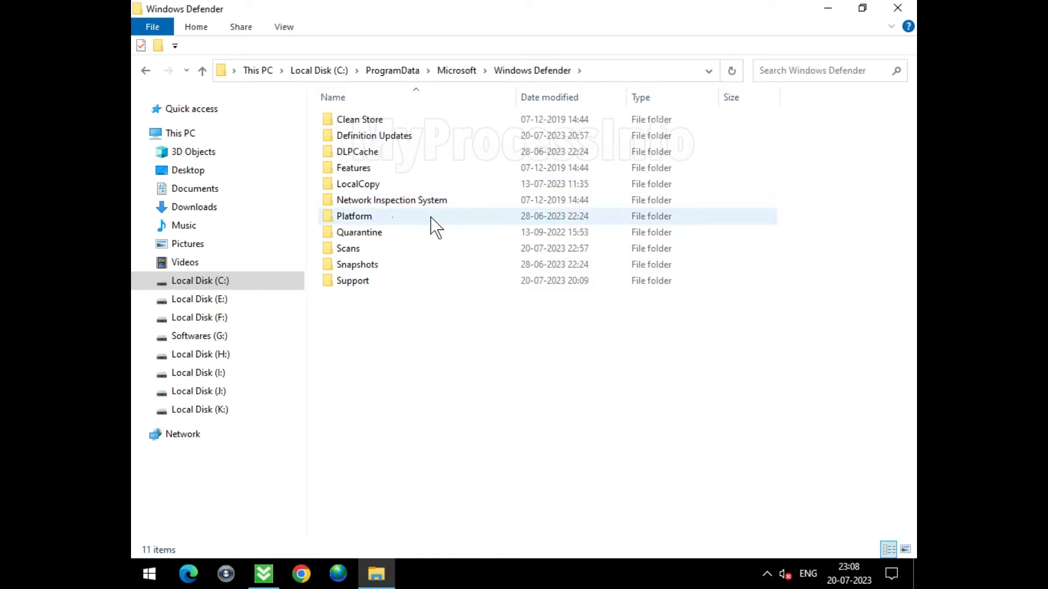
# Delete the Quarantine folder from the Windows Defender folder.
pyautogui.click(382, 242)
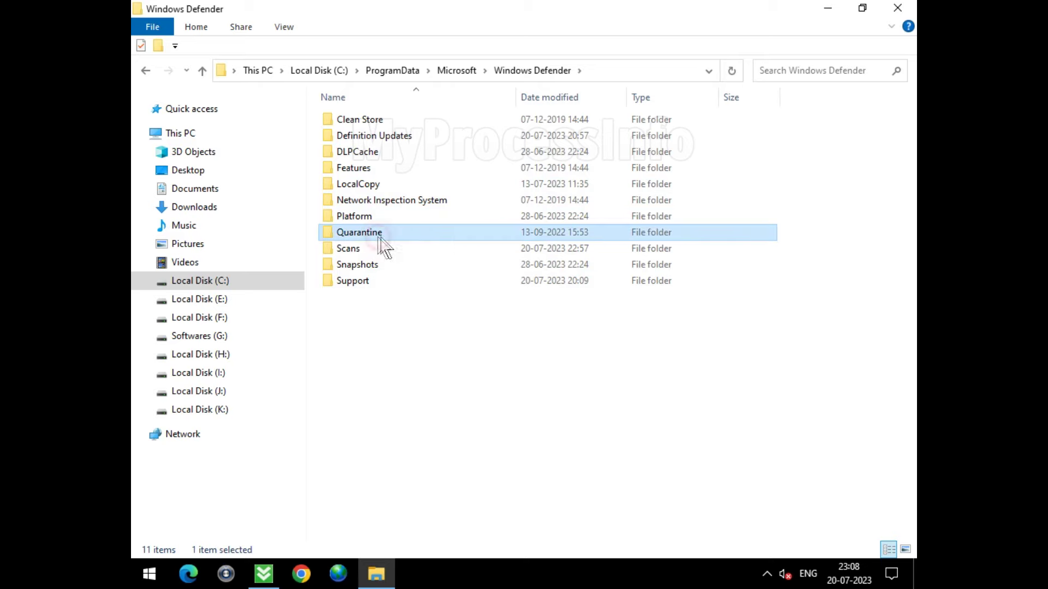
pyautogui.rightClick(441, 236)
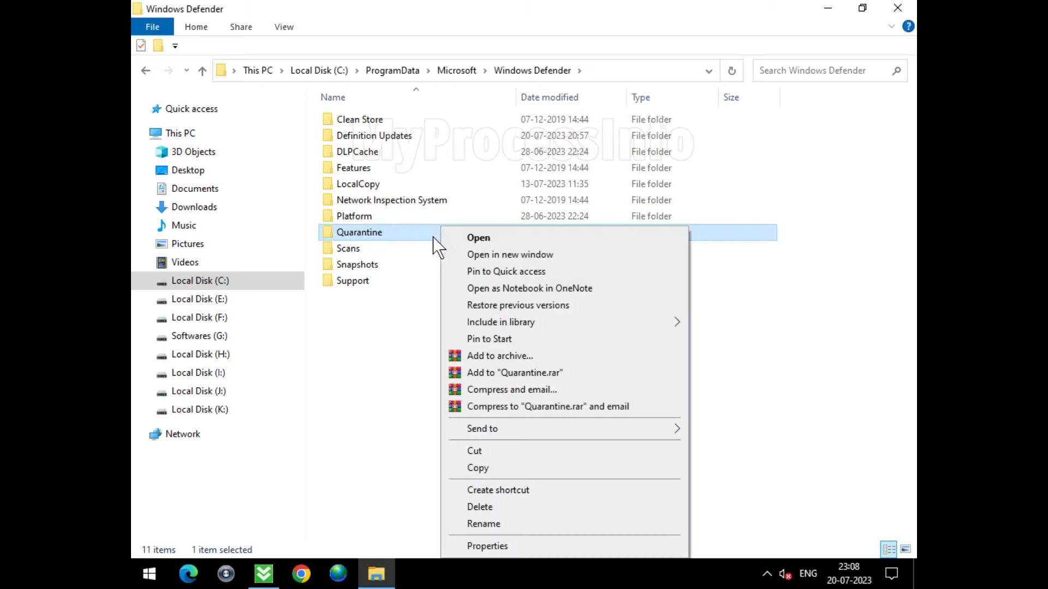
pyautogui.click(480, 507)
# Delete the Results folder from the History folder inside Windows Defender's Scans folder.
pyautogui.doubleClick(397, 233)
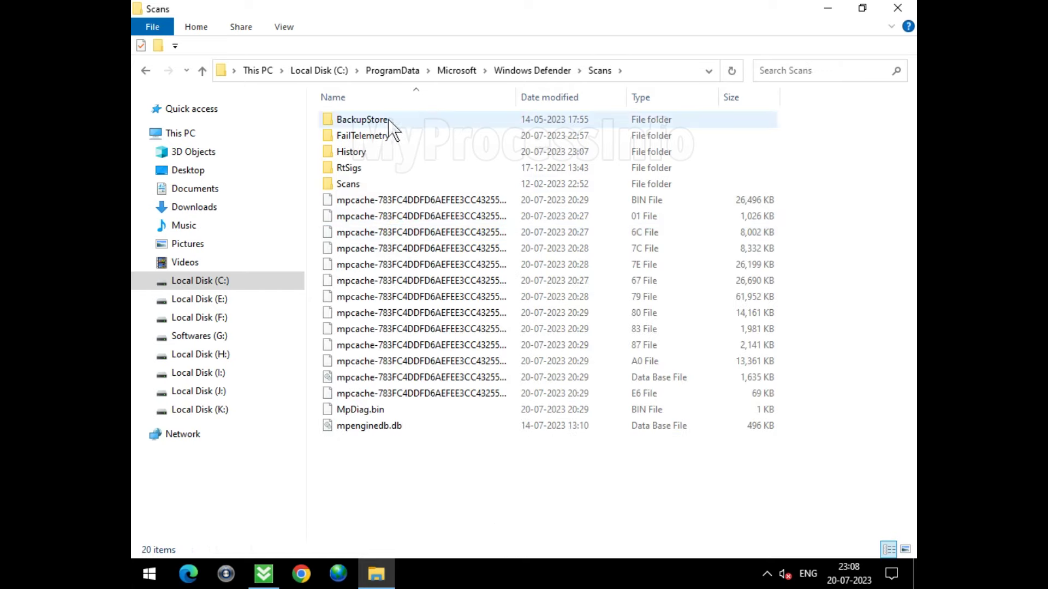
pyautogui.doubleClick(385, 153)
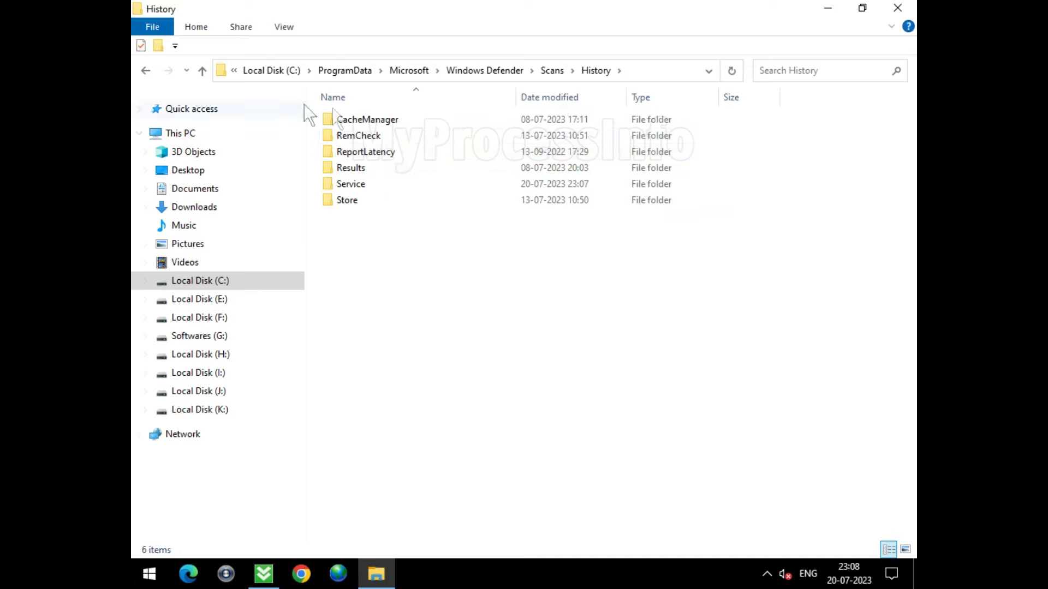
pyautogui.rightClick(382, 168)
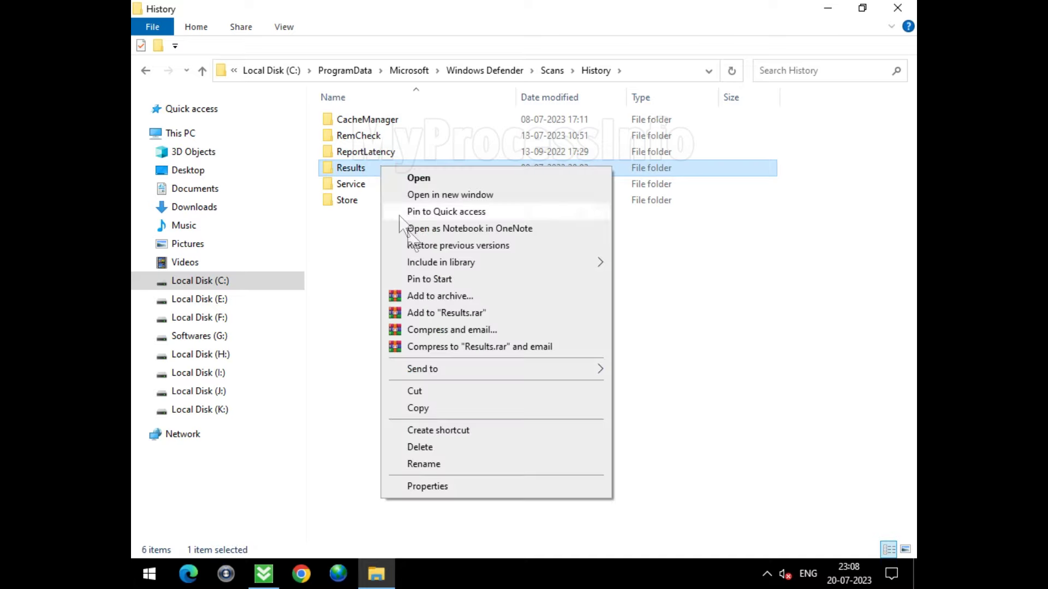
pyautogui.click(437, 448)
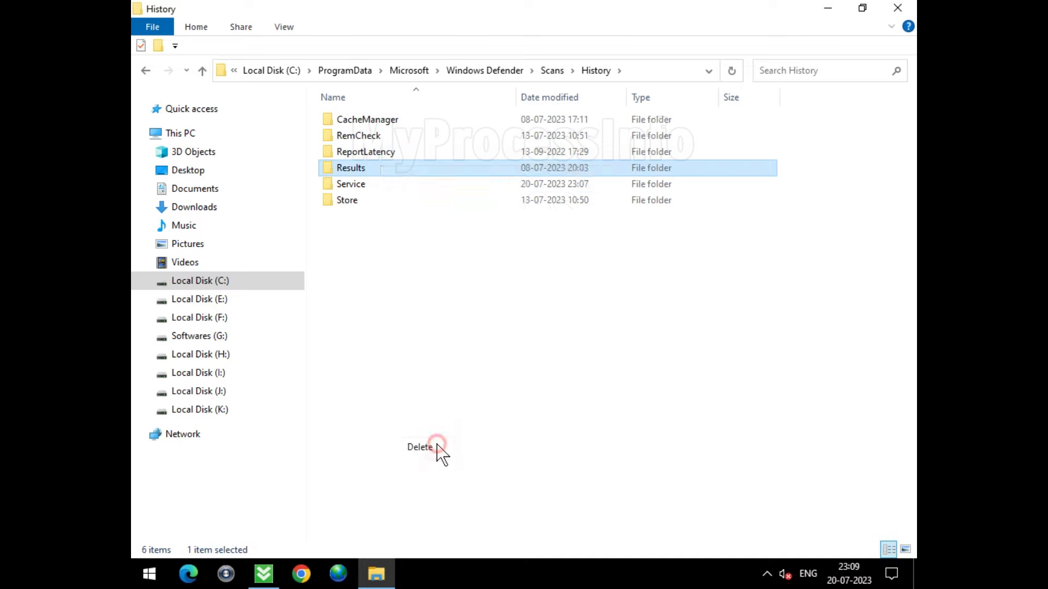
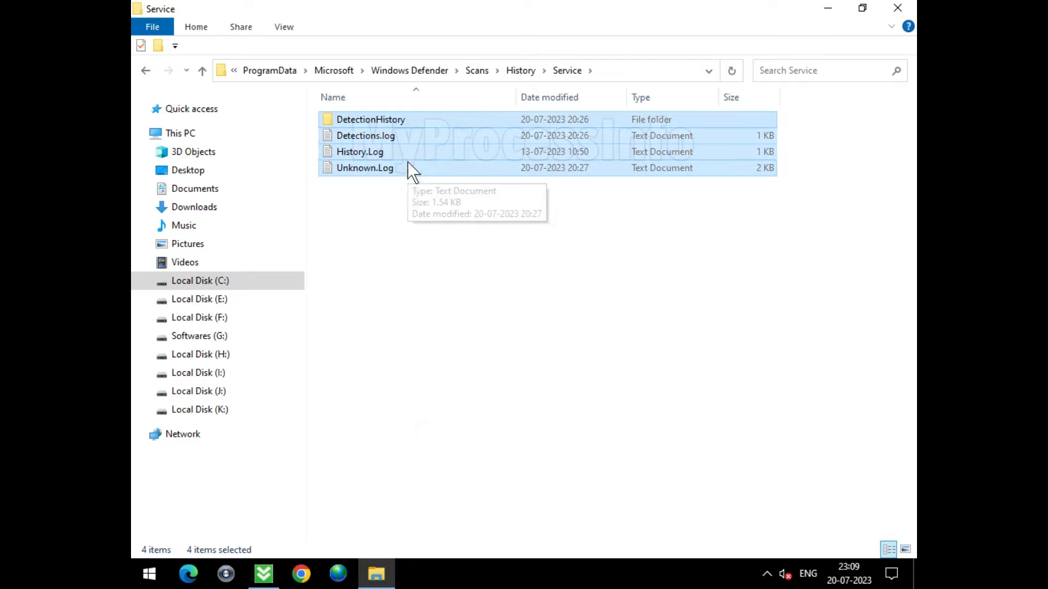
# Delete the DetectionHistory folder and the Detections, History and Unknown log files from the Service folder, and close the File Explorer window.
pyautogui.rightClick(408, 161)
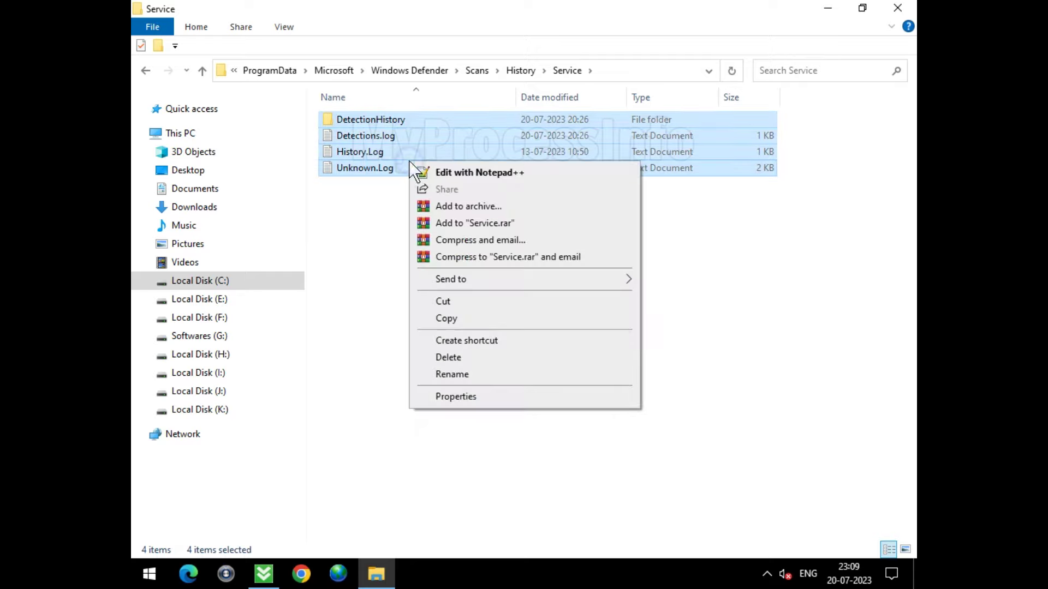
pyautogui.click(485, 358)
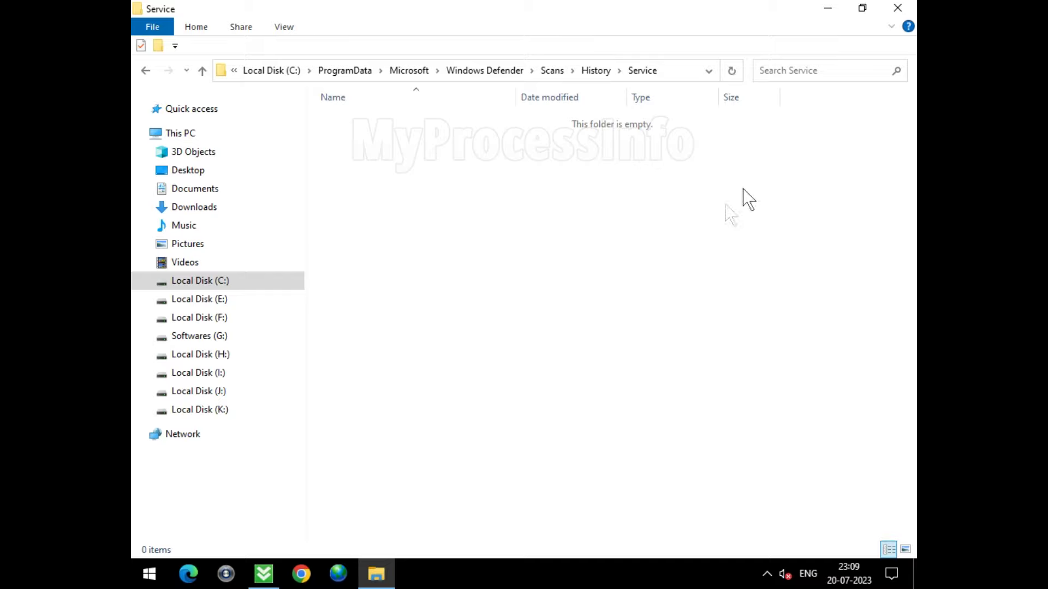
pyautogui.click(897, 7)
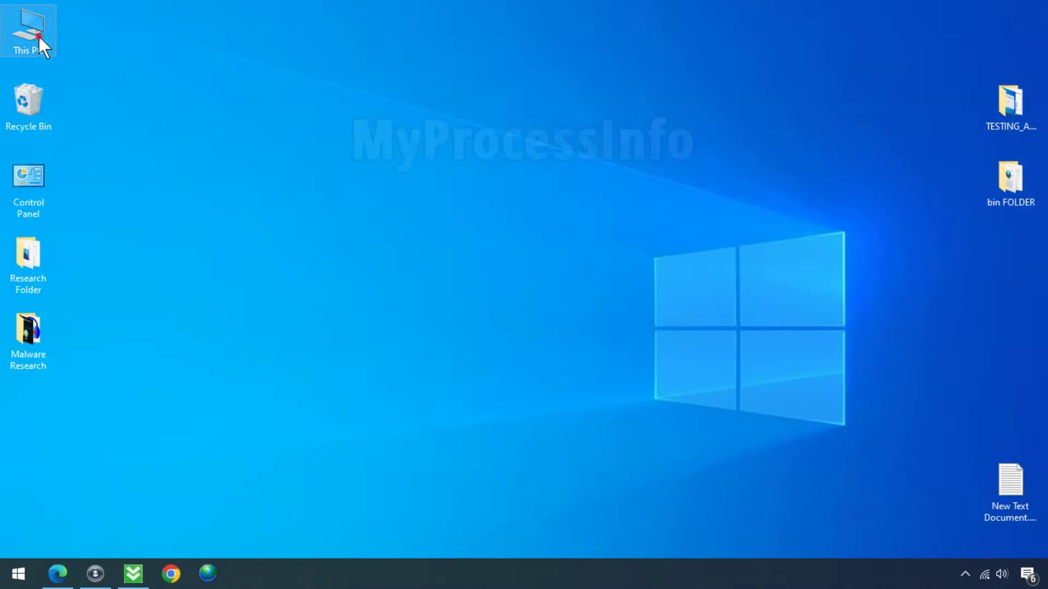
# Open the CrashReports folder at C:\Program Files (x86)\Google in File Explorer.
pyautogui.doubleClick(38, 37)
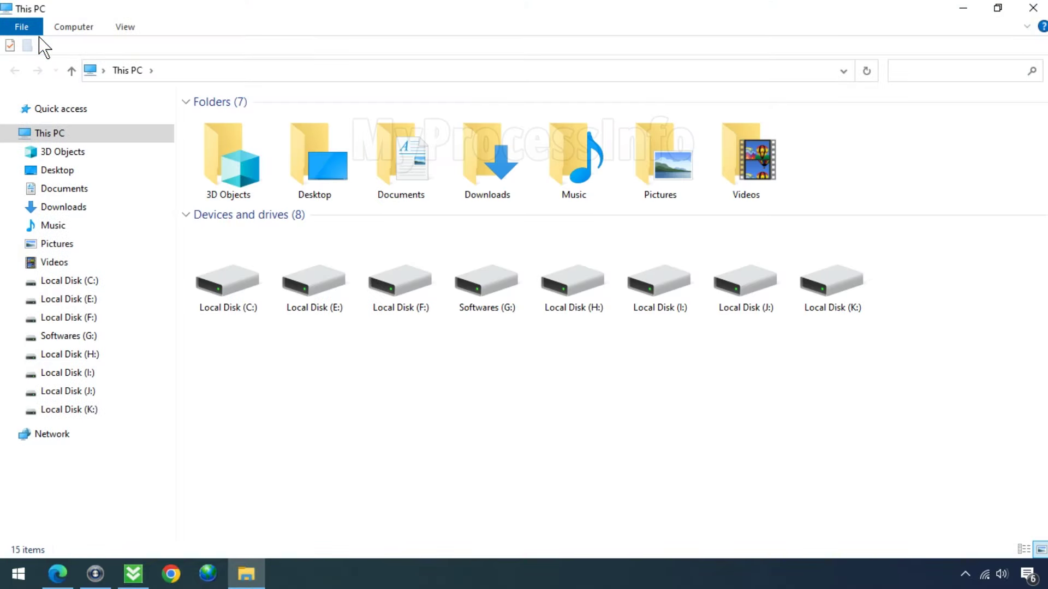
pyautogui.click(231, 273)
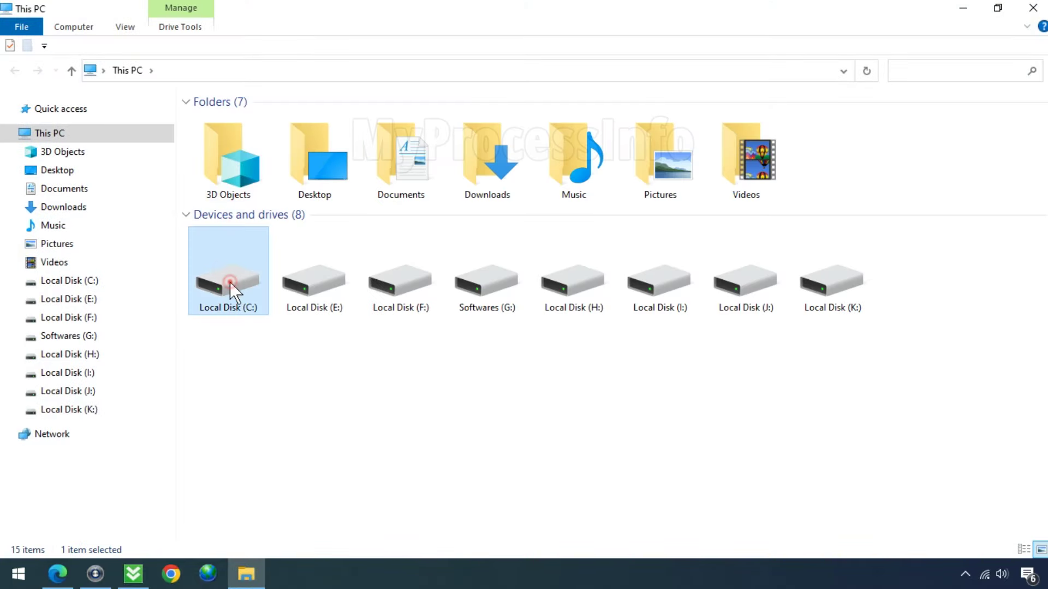
pyautogui.doubleClick(230, 283)
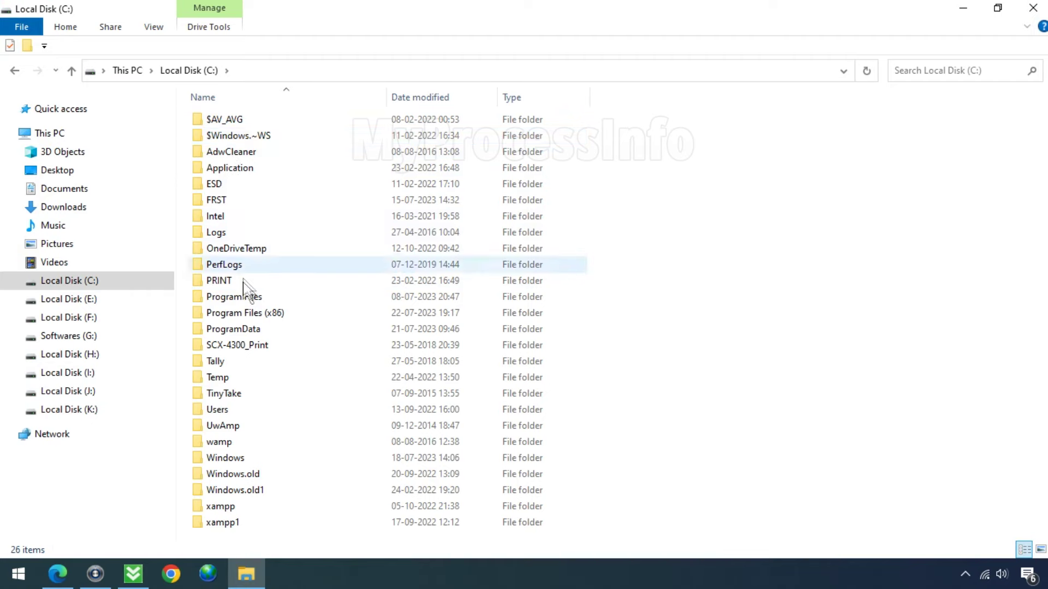
pyautogui.doubleClick(252, 314)
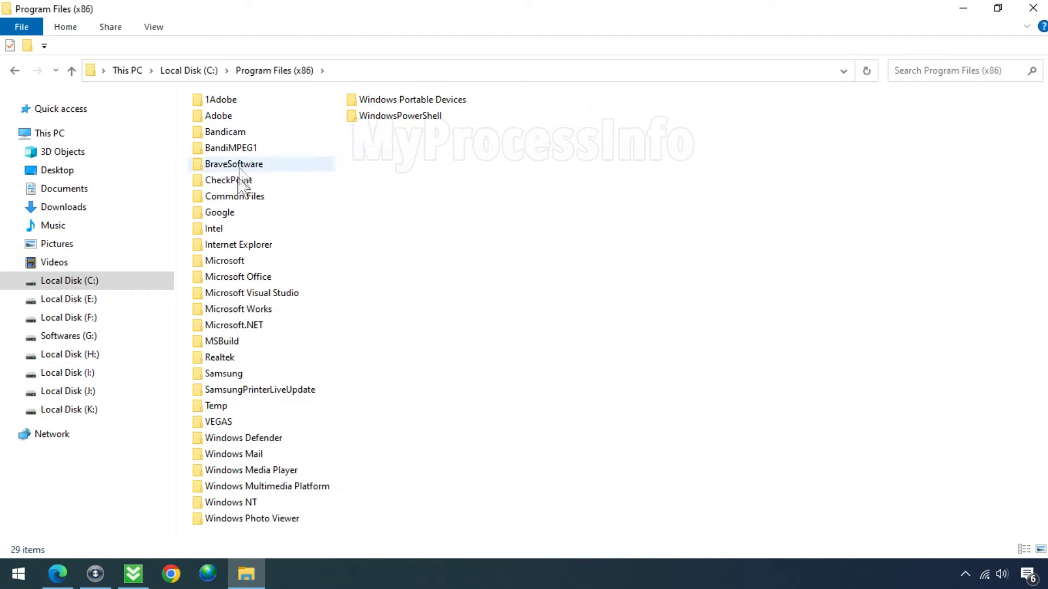
pyautogui.click(312, 223)
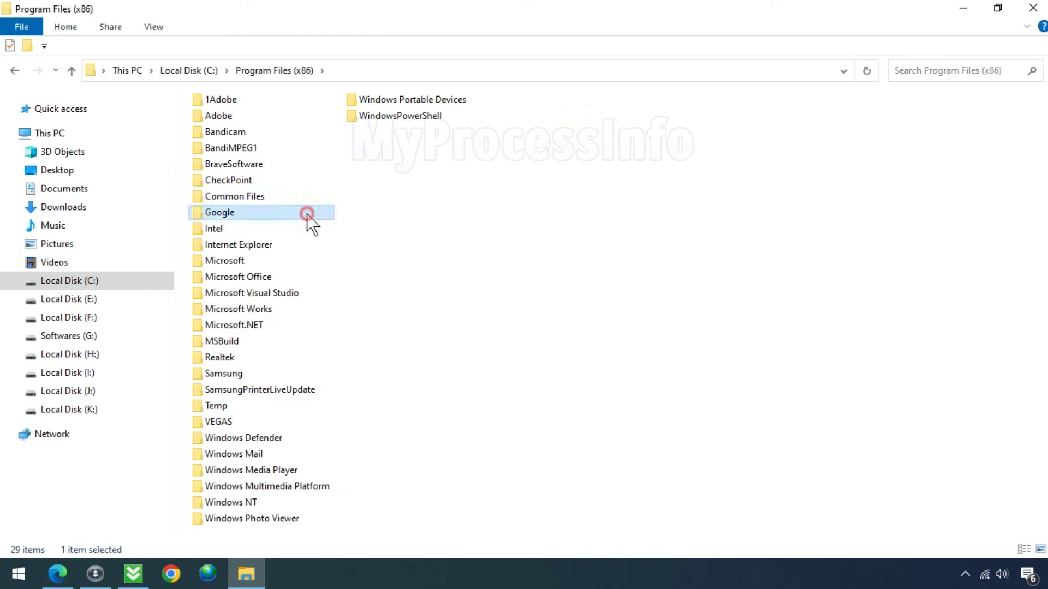
pyautogui.doubleClick(307, 214)
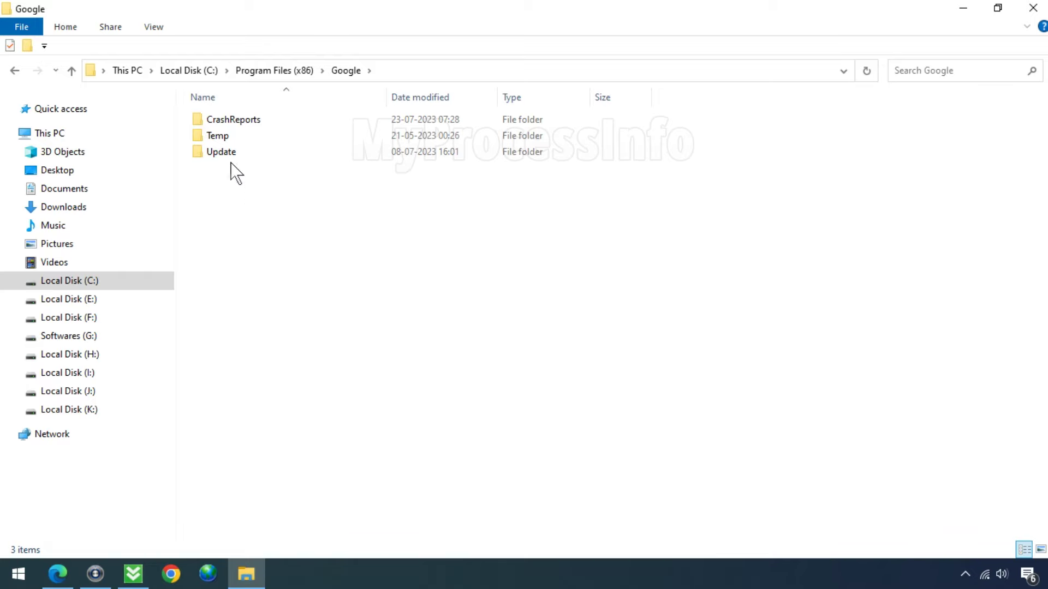
pyautogui.click(298, 120)
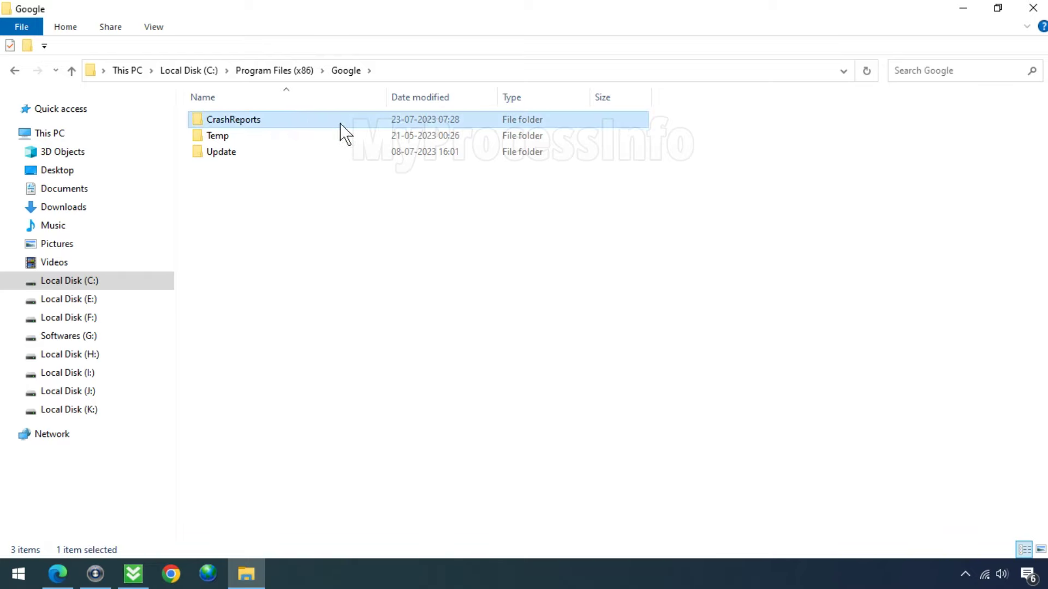
pyautogui.doubleClick(341, 129)
# Examine the security permissions and file details in the properties of MSCrashHandler.exe, and close the properties.
pyautogui.click(265, 122)
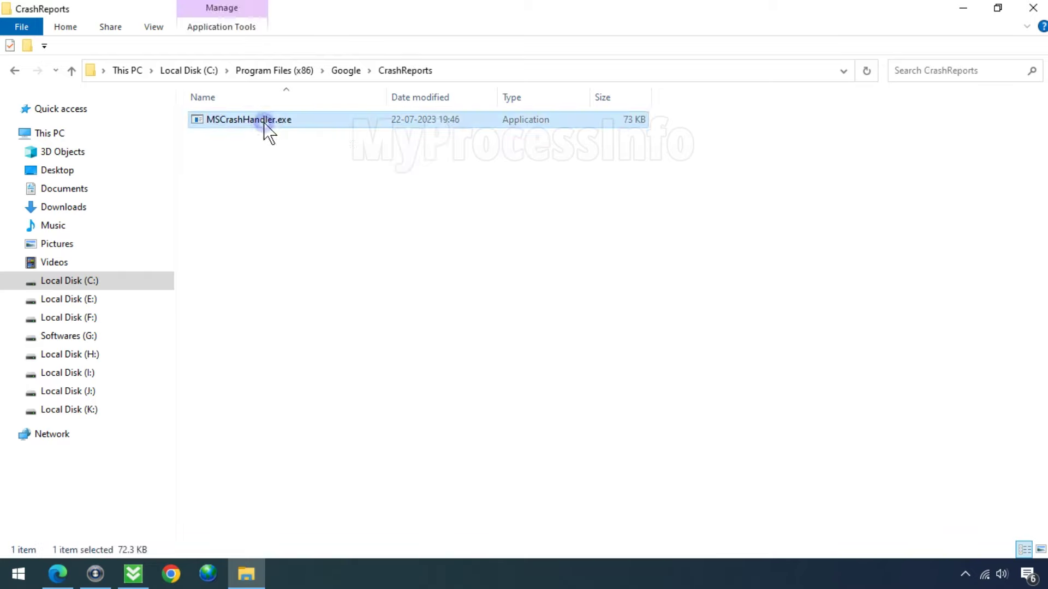
pyautogui.rightClick(270, 158)
pyautogui.click(335, 507)
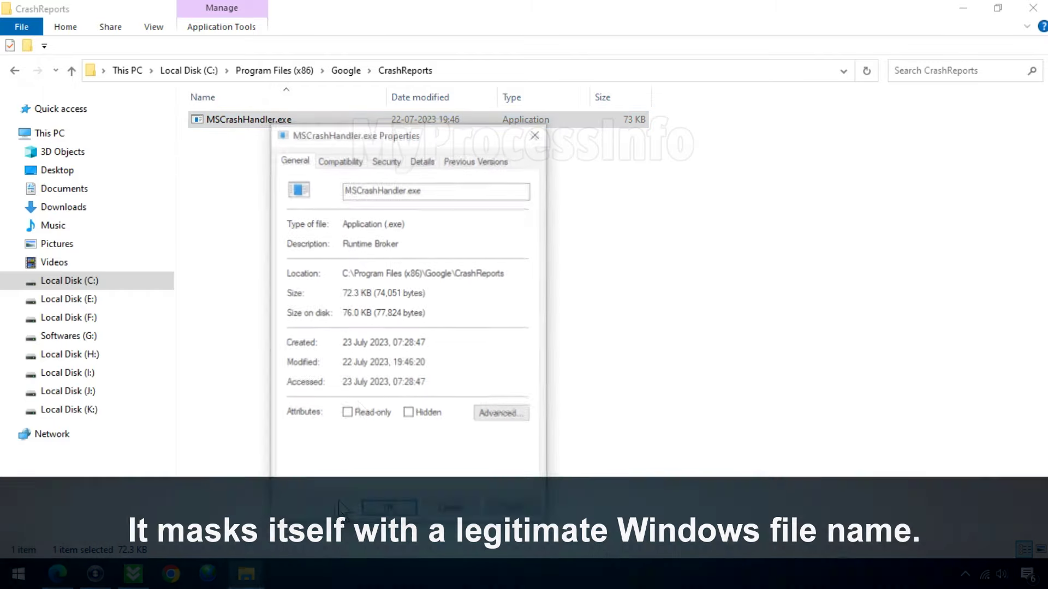
pyautogui.click(386, 160)
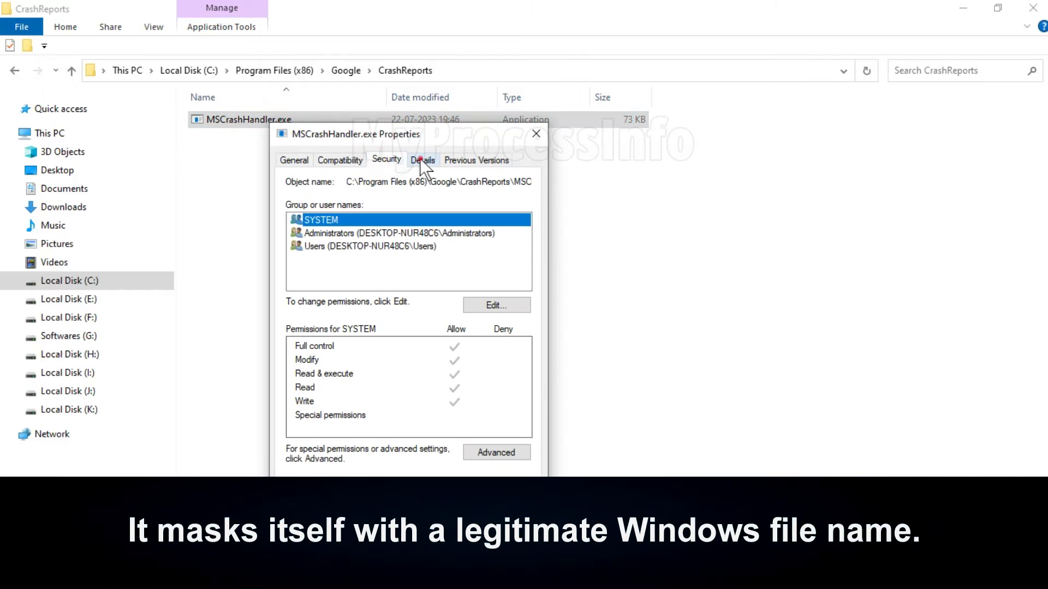
pyautogui.click(423, 160)
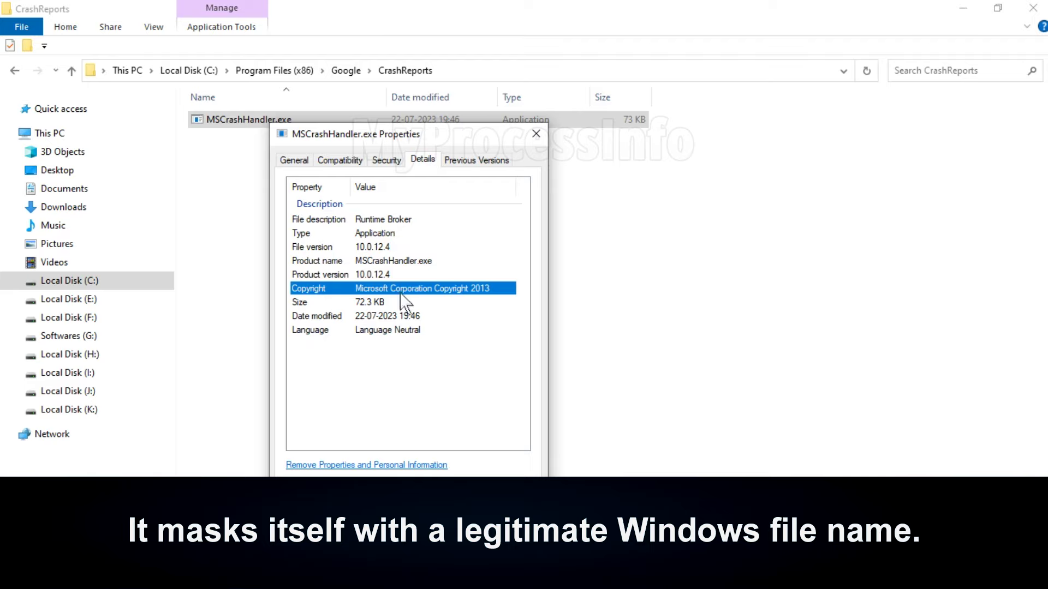
pyautogui.click(464, 494)
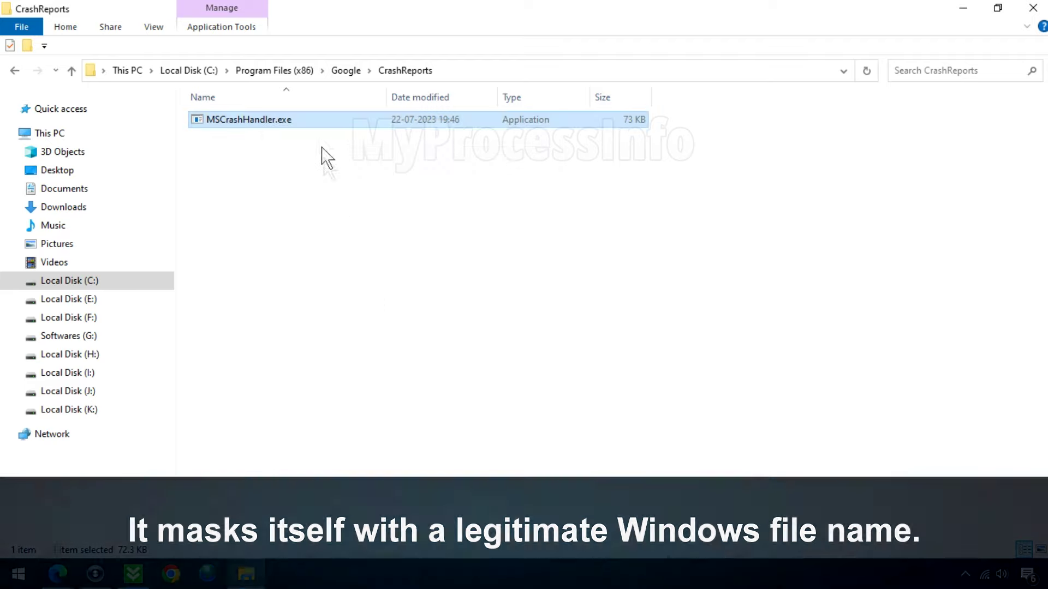
# Delete MSCrashHandler.exe from the CrashReports folder.
pyautogui.rightClick(318, 120)
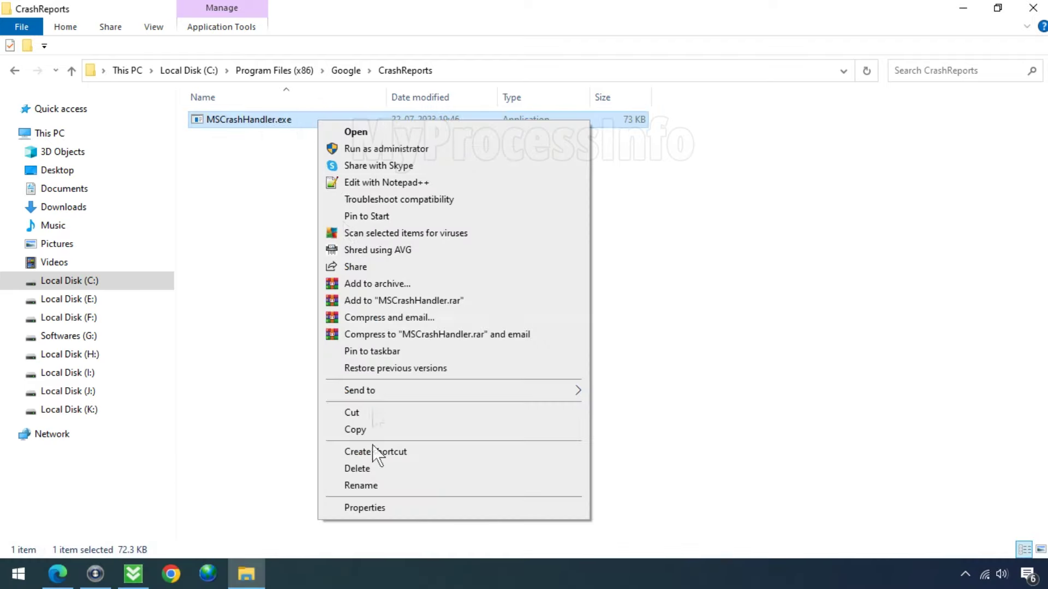
pyautogui.click(360, 469)
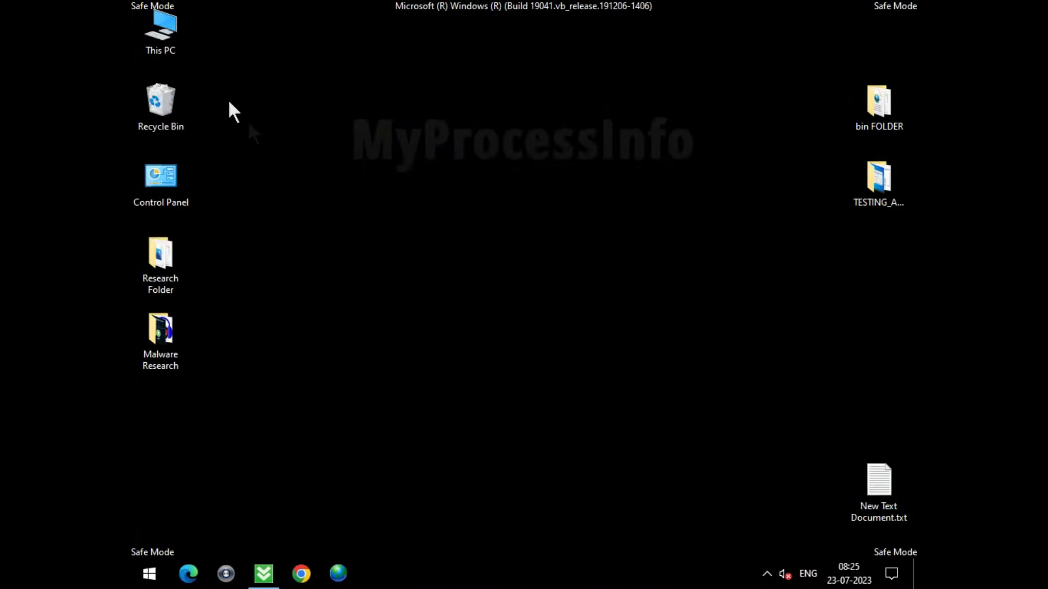
# Open the CrashReports folder under C:\Program Files (x86)\Google in a maximized File Explorer window.
pyautogui.doubleClick(175, 32)
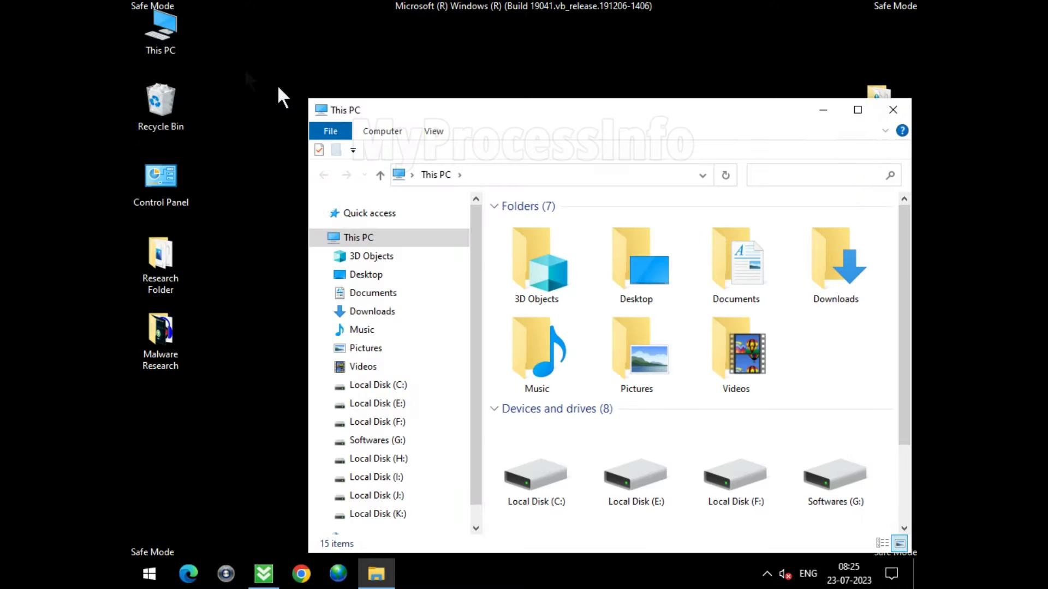
pyautogui.click(382, 384)
pyautogui.doubleClick(603, 110)
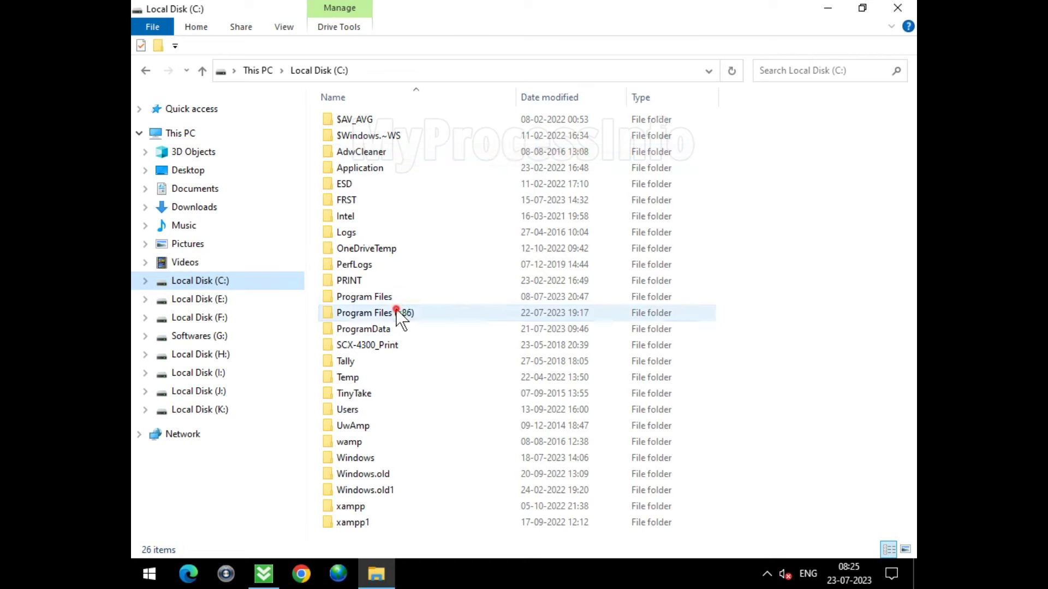
pyautogui.click(453, 313)
pyautogui.doubleClick(460, 313)
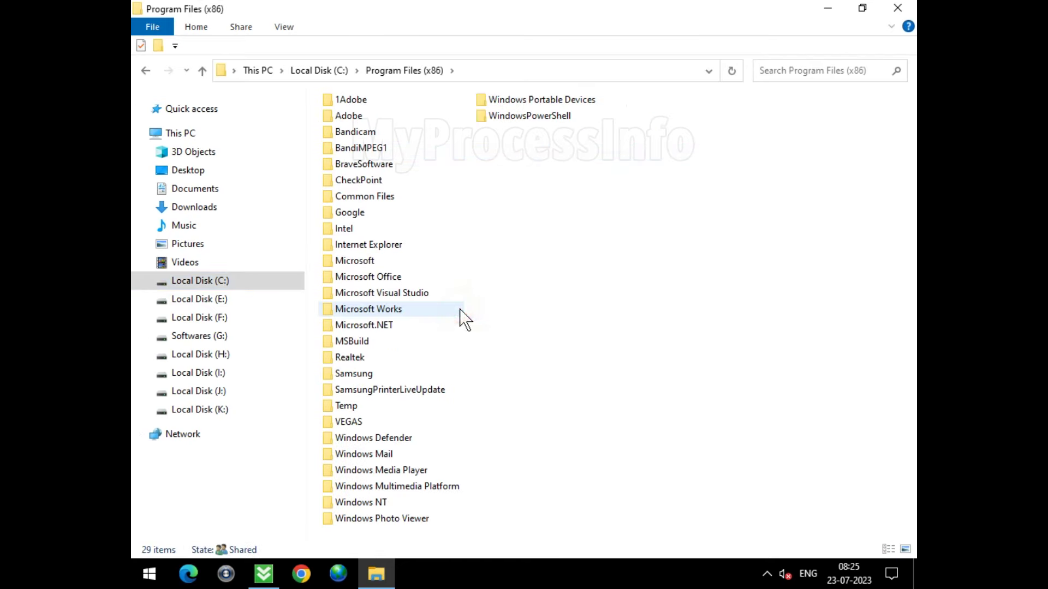
pyautogui.doubleClick(436, 213)
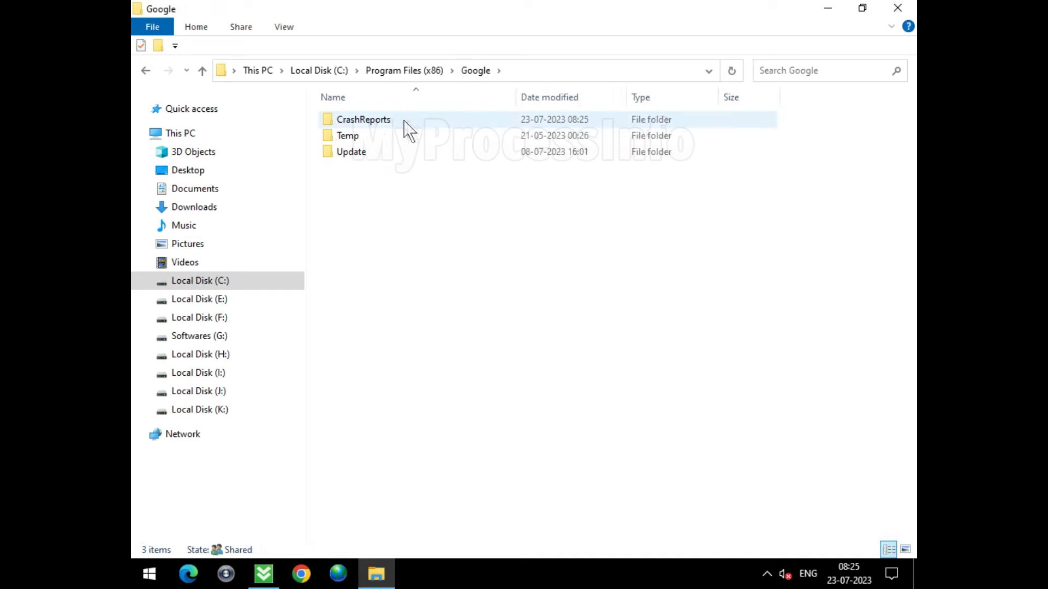
pyautogui.doubleClick(418, 121)
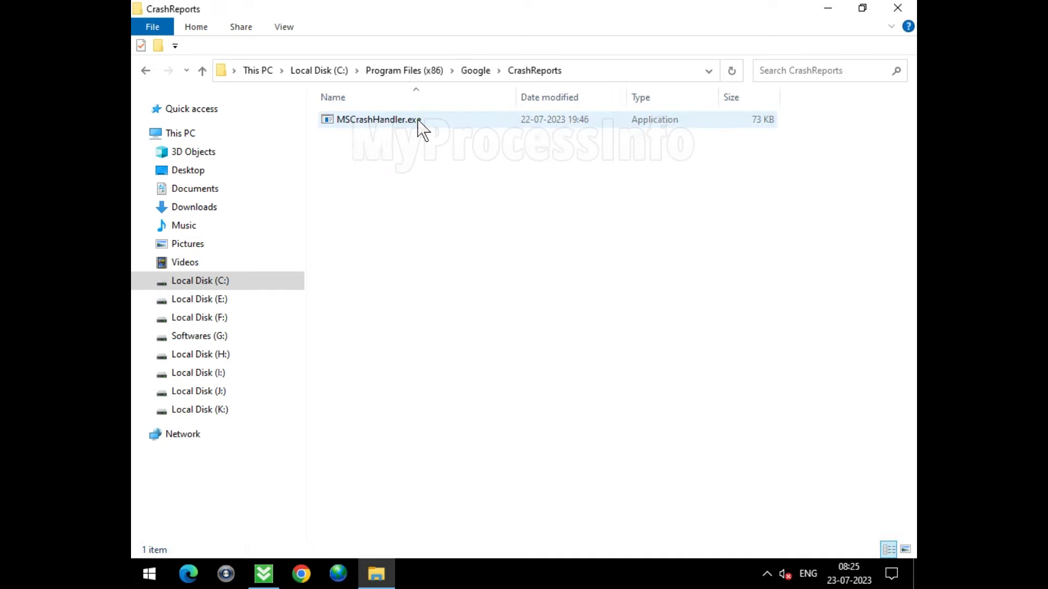
# Delete the MSCrashHandler.exe file from the Google CrashReports folder.
pyautogui.click(403, 121)
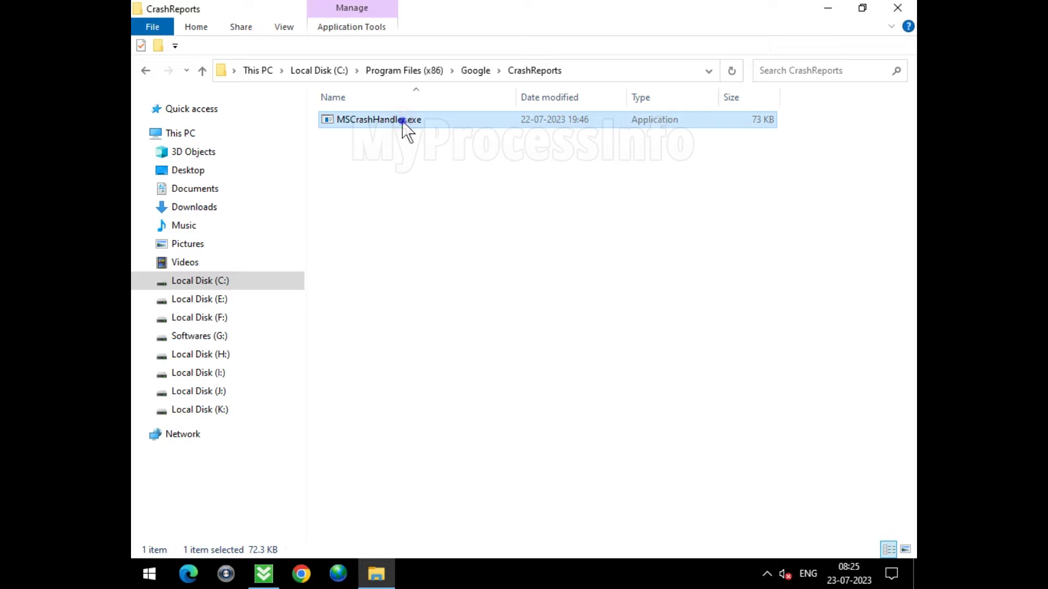
pyautogui.rightClick(403, 121)
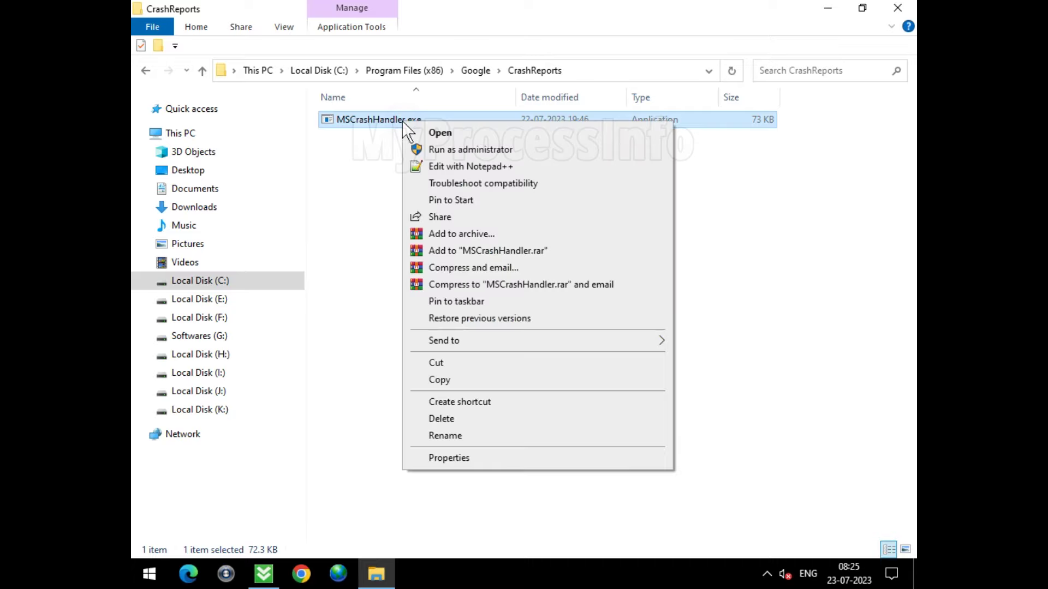
pyautogui.click(472, 420)
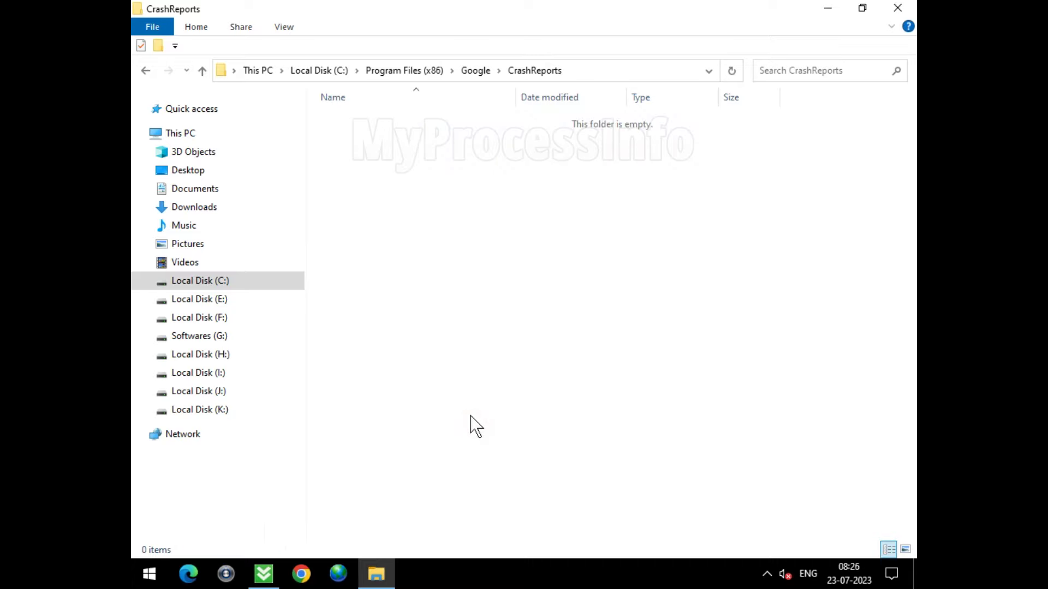
# Open the user folder C:\Users\123 and turn on the display of hidden items.
pyautogui.click(215, 287)
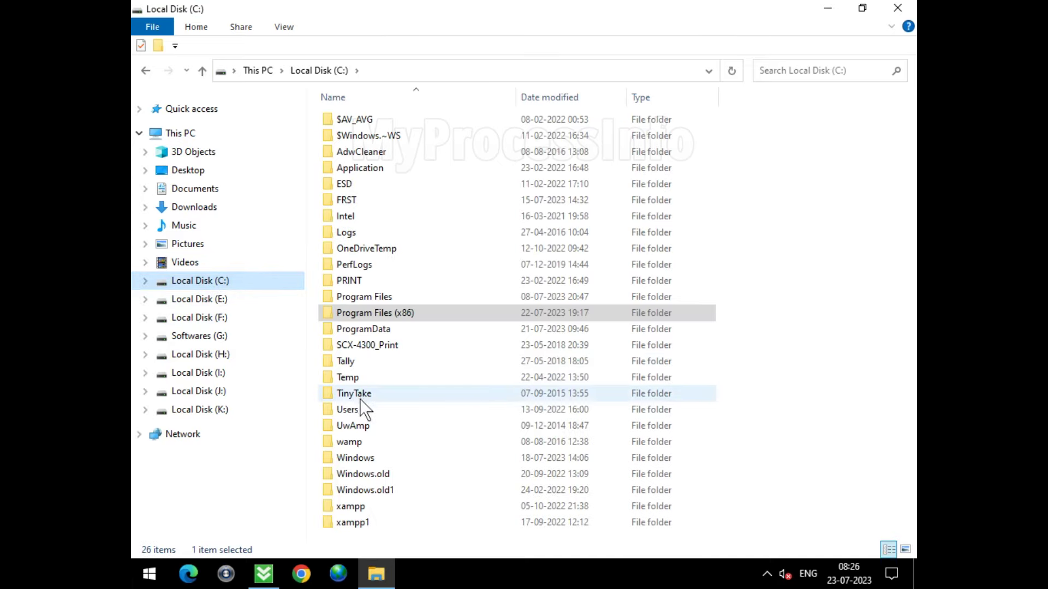
pyautogui.doubleClick(383, 413)
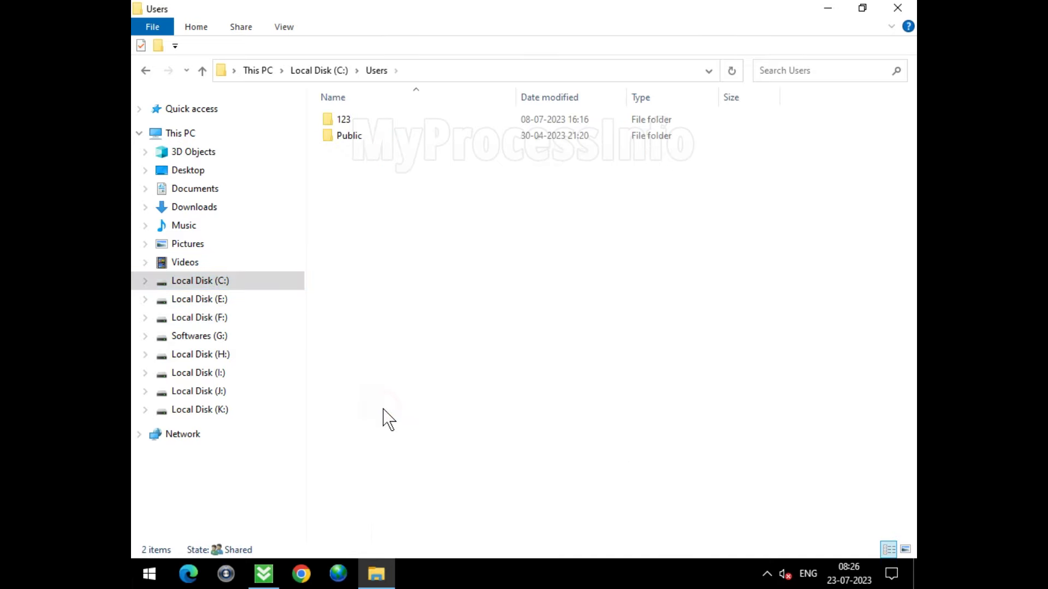
pyautogui.doubleClick(325, 119)
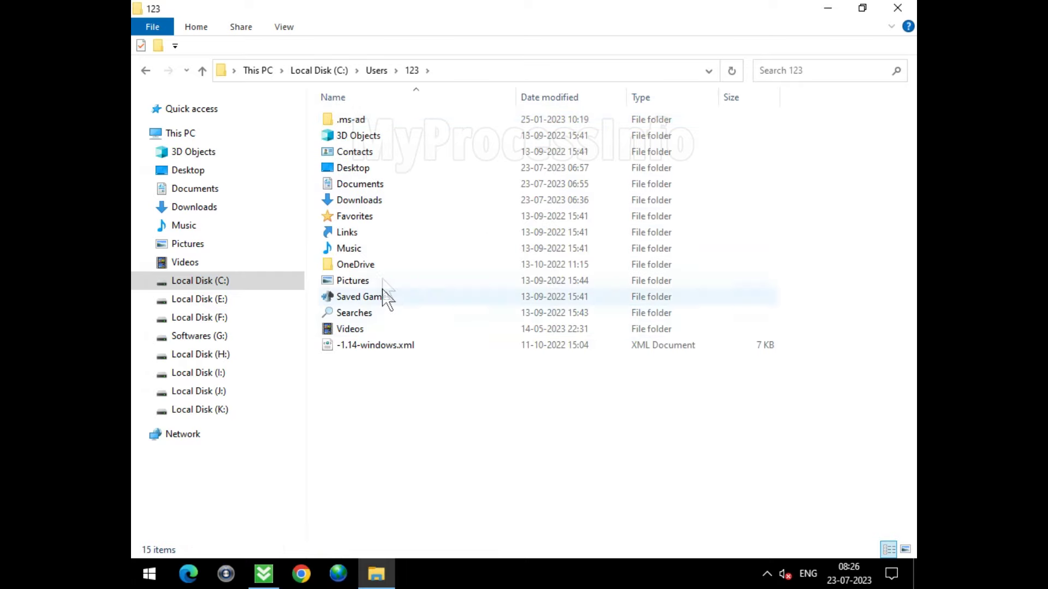
pyautogui.click(285, 29)
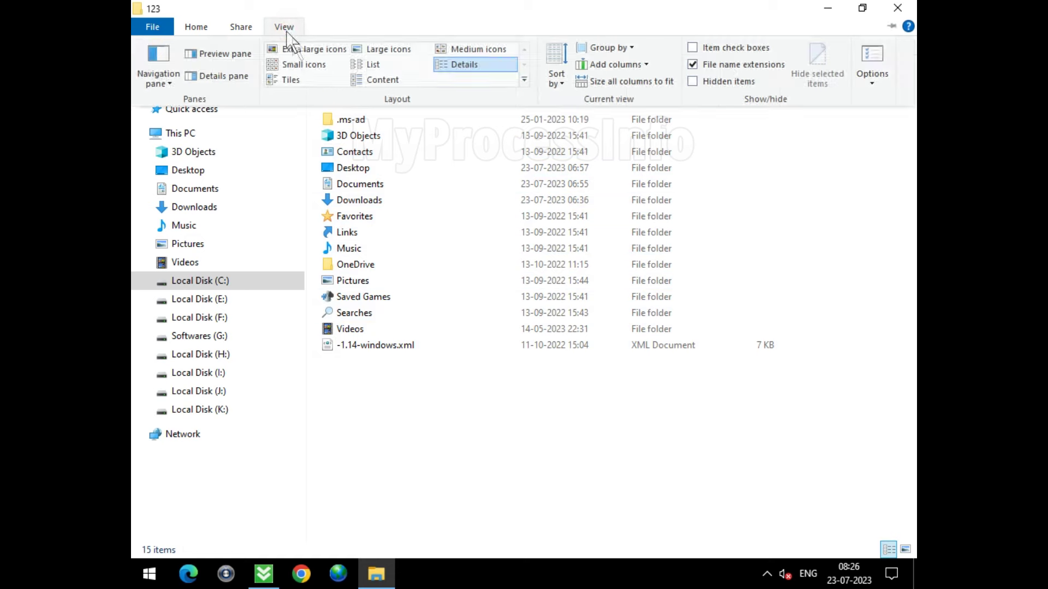
pyautogui.click(695, 82)
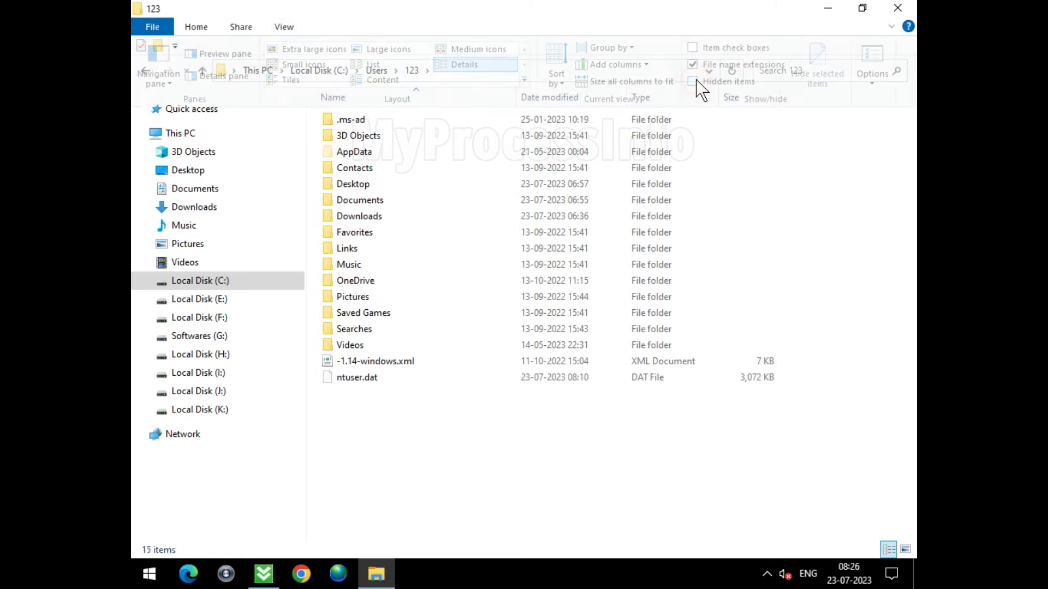
# Open the UsageLogs folder at AppData\Local\Microsoft\CLR_v4.0 inside the 123 user folder.
pyautogui.click(466, 151)
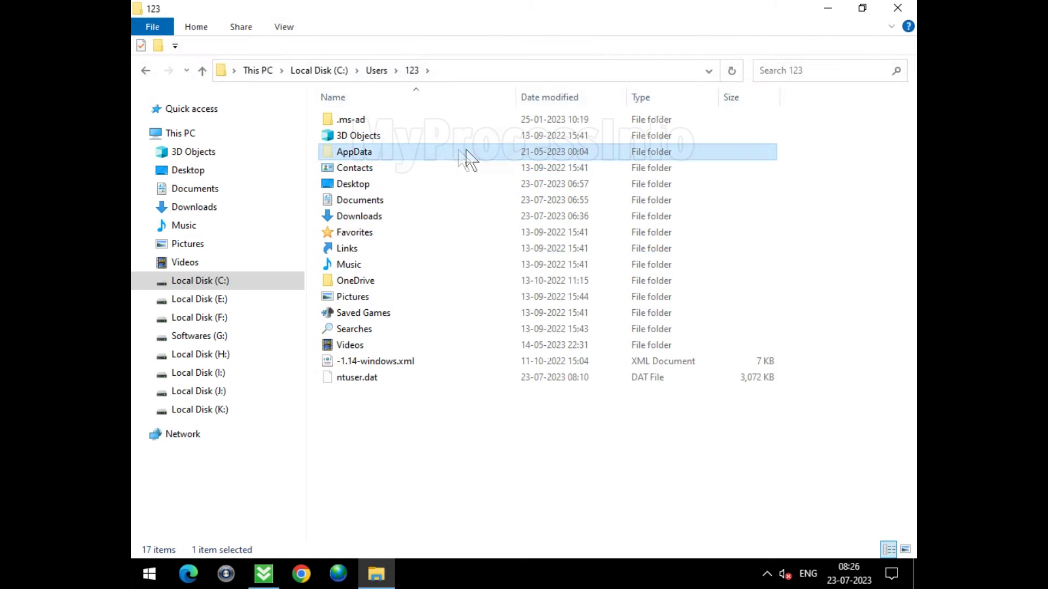
pyautogui.doubleClick(420, 153)
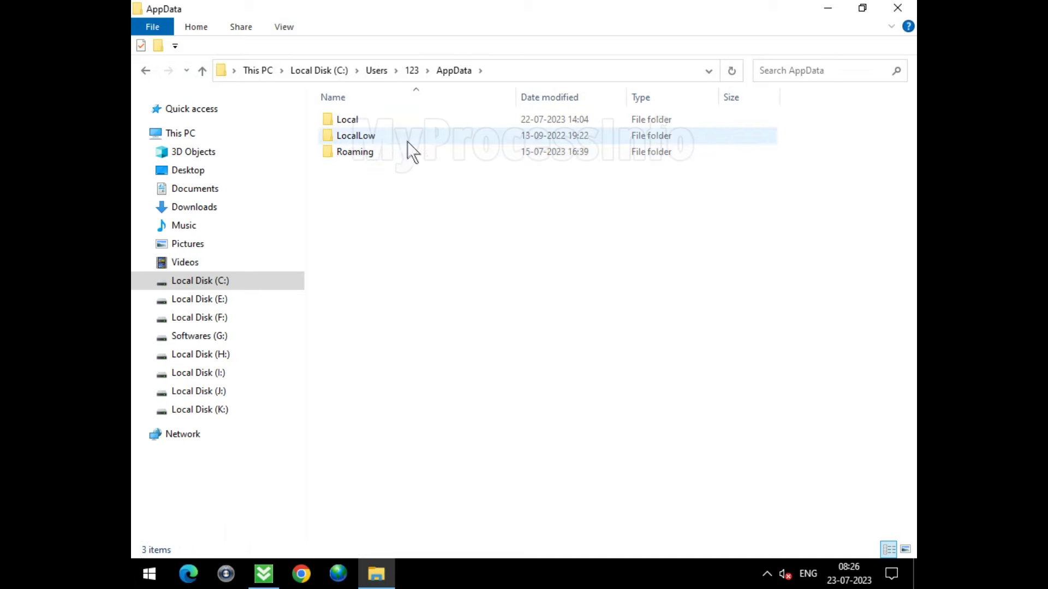
pyautogui.doubleClick(416, 119)
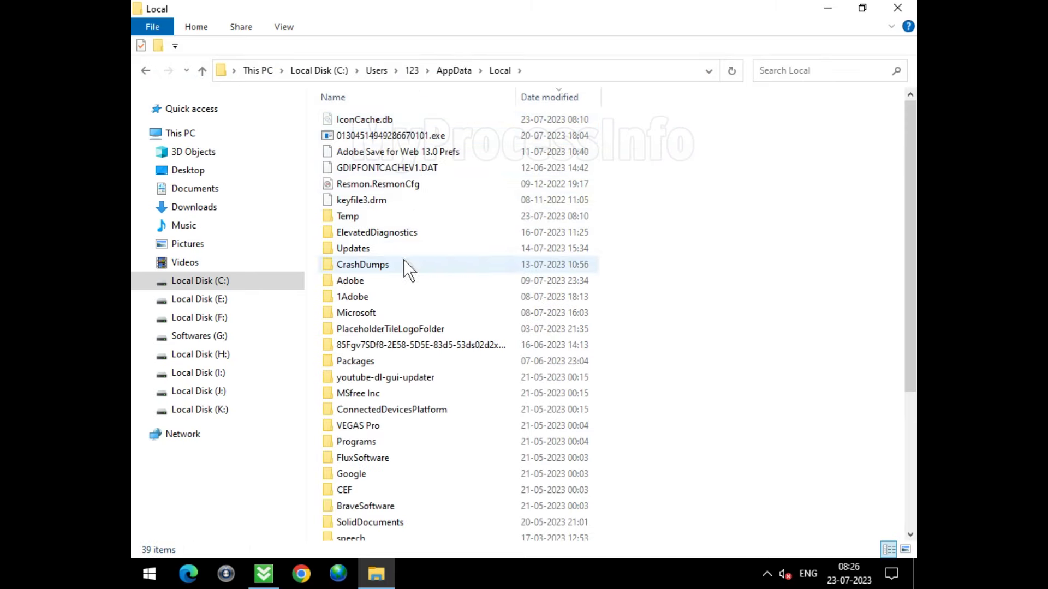
pyautogui.click(415, 312)
pyautogui.doubleClick(448, 312)
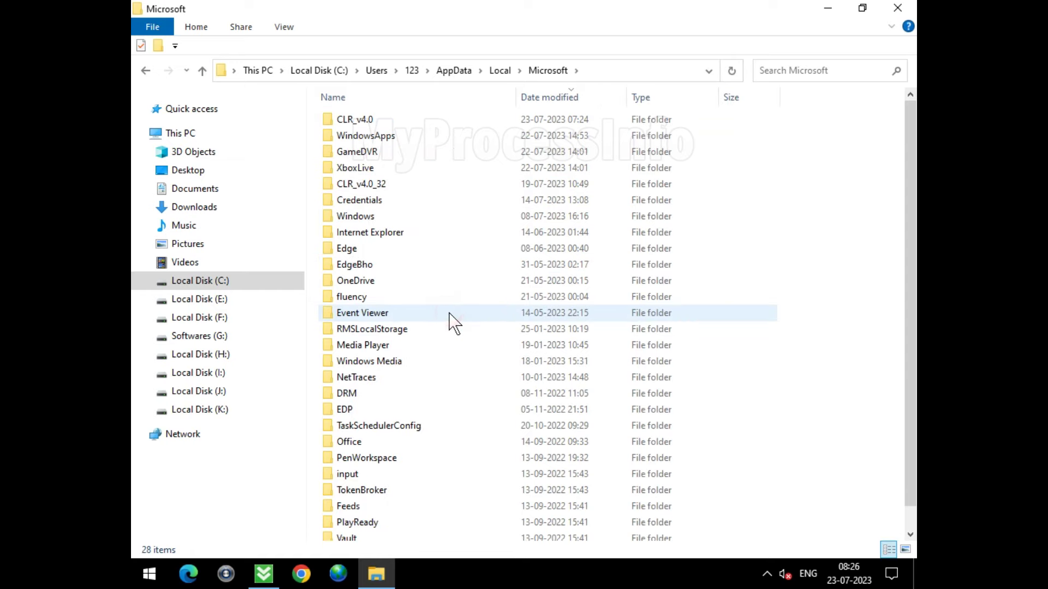
pyautogui.doubleClick(415, 120)
pyautogui.click(395, 122)
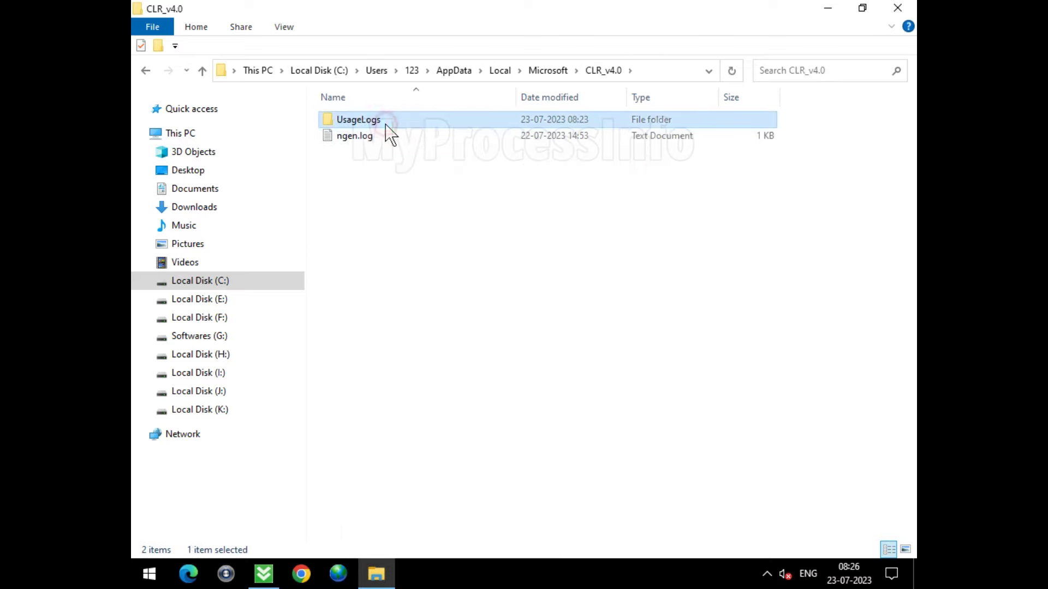
pyautogui.doubleClick(407, 123)
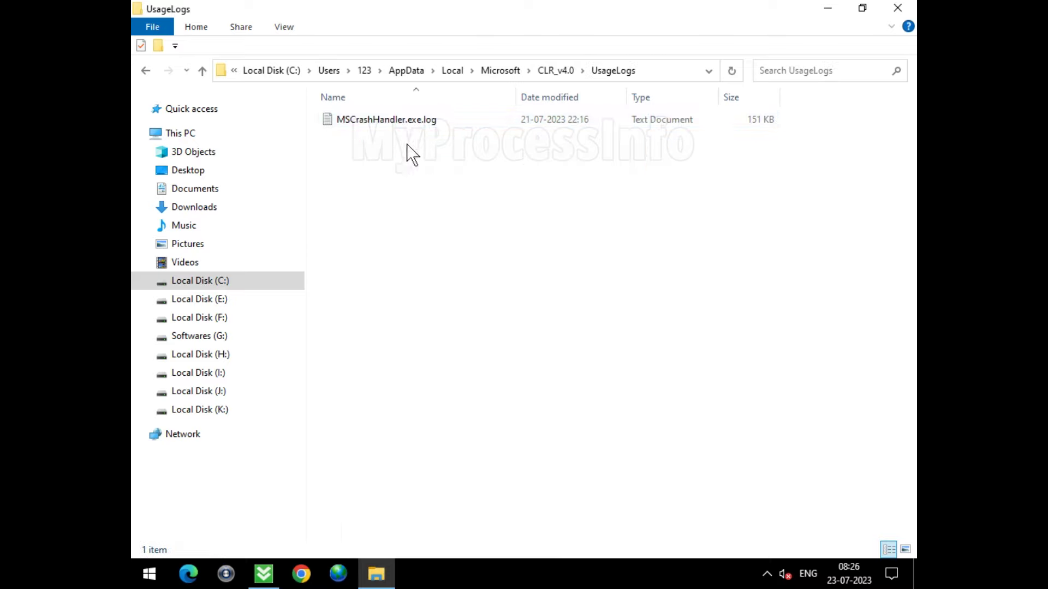
# Delete the MSCrashHandler.exe.log file from the UsageLogs folder.
pyautogui.rightClick(460, 122)
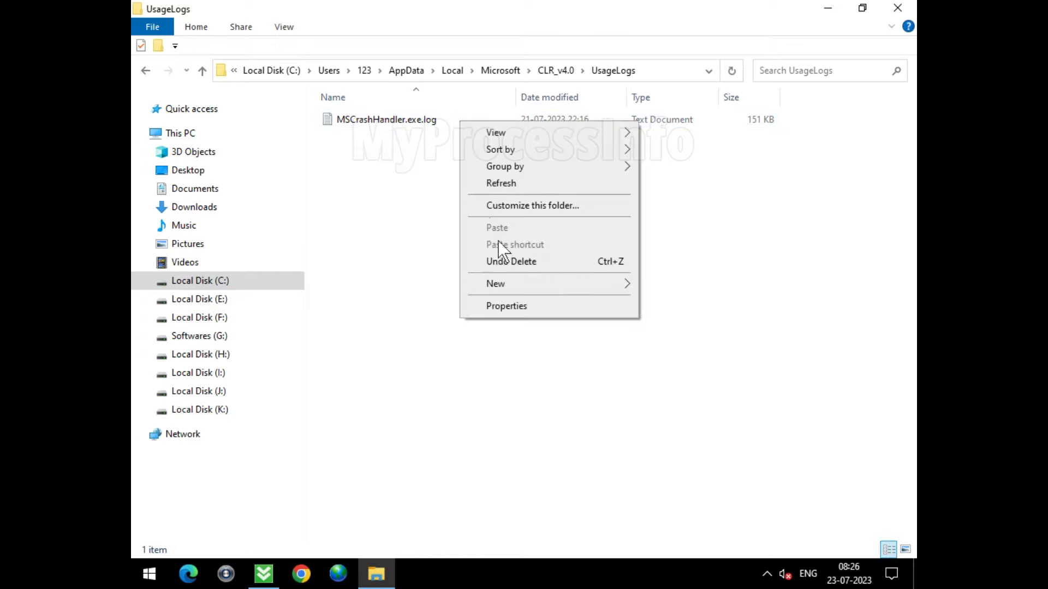
pyautogui.click(436, 121)
pyautogui.rightClick(454, 127)
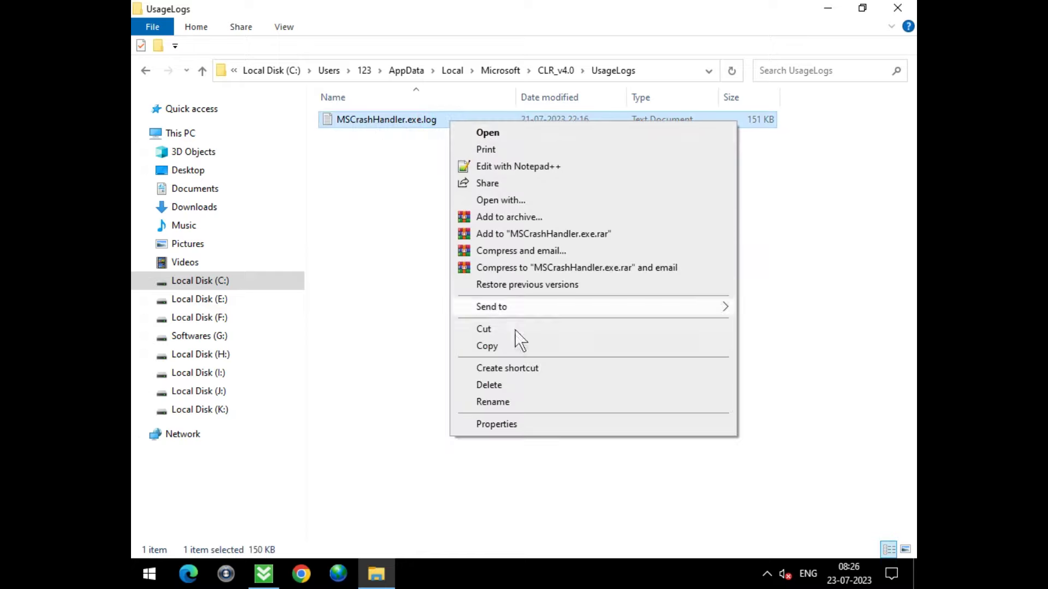
pyautogui.click(521, 386)
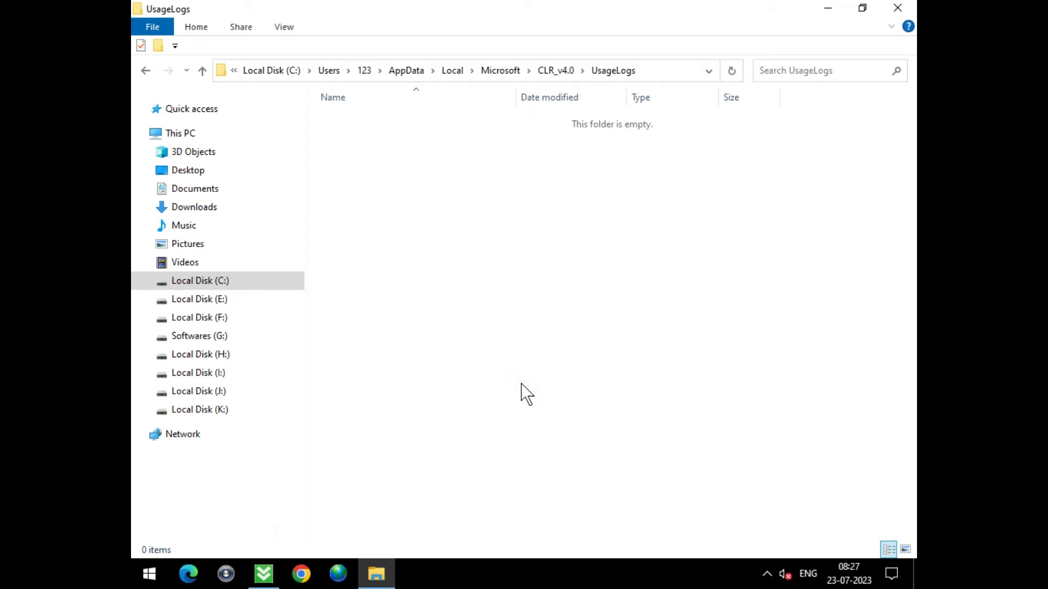